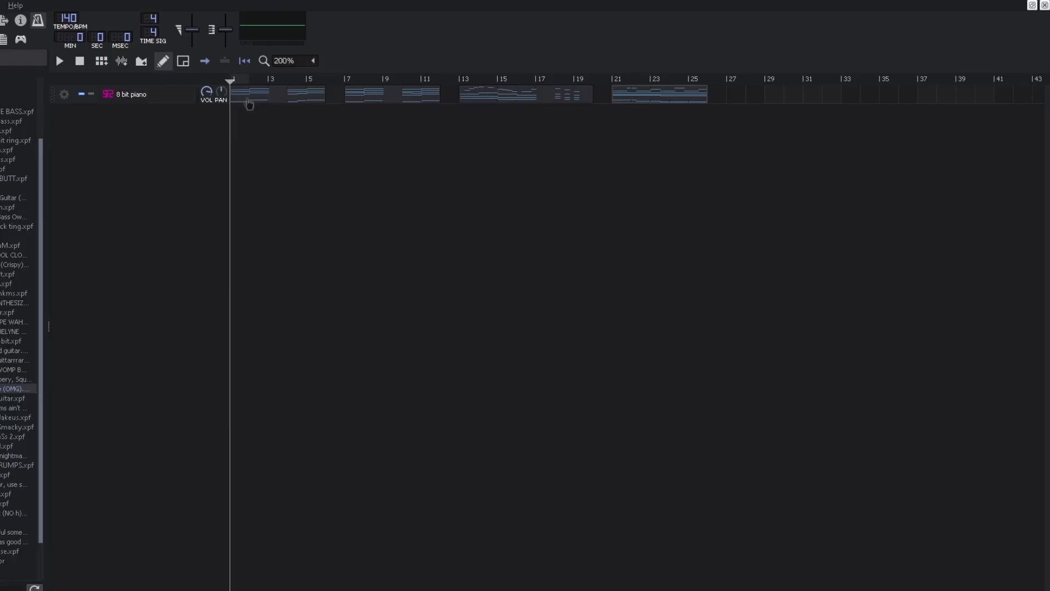
Step: Open the first 8 bit piano clip in the piano roll and play it back
{"action": "double_click", "coordinate": [249, 102]}
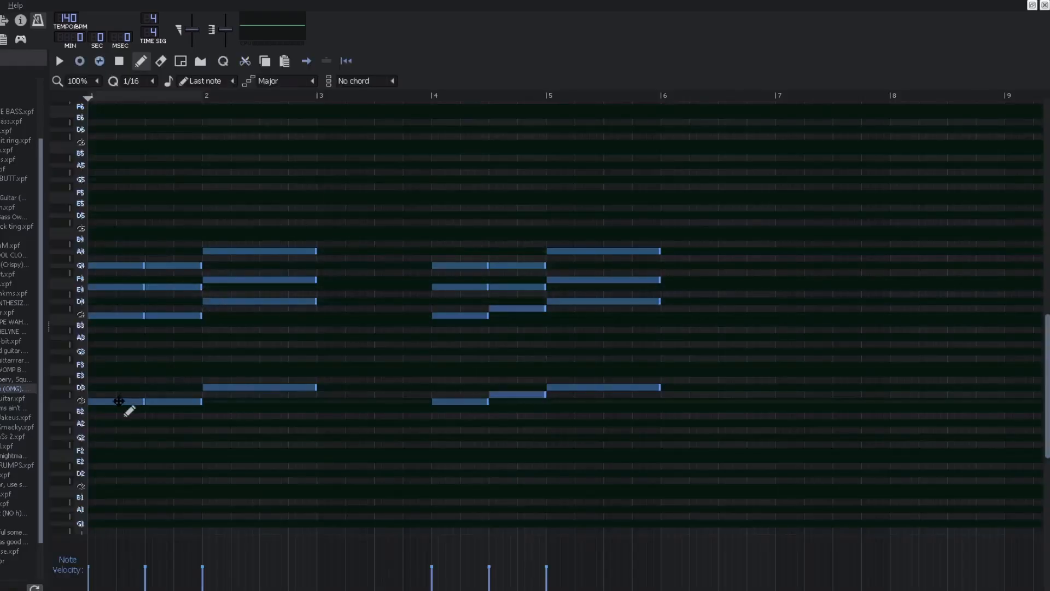
{"action": "key", "text": "space"}
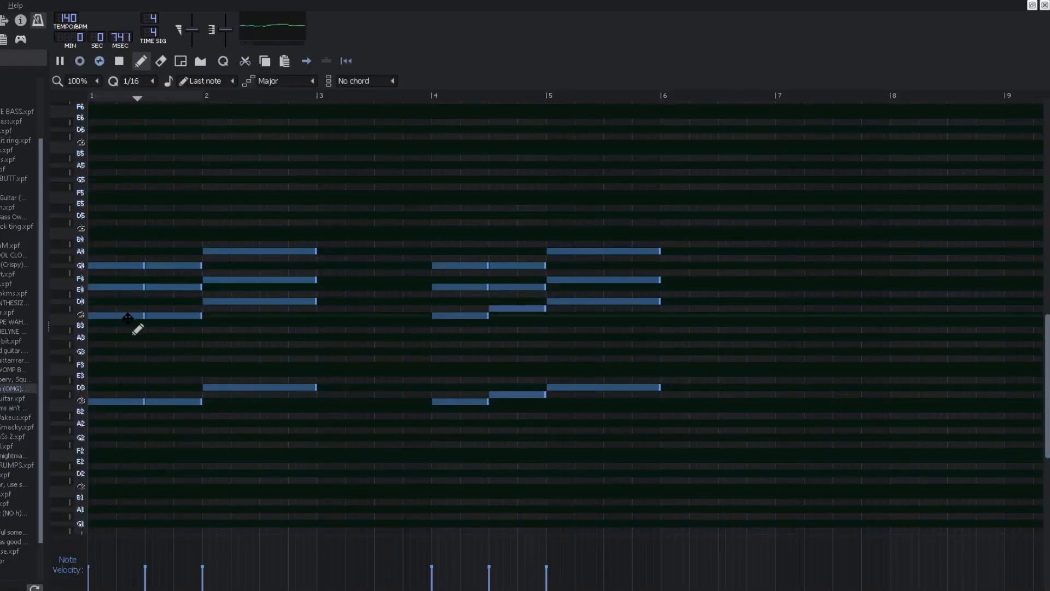
{"action": "key", "text": "space"}
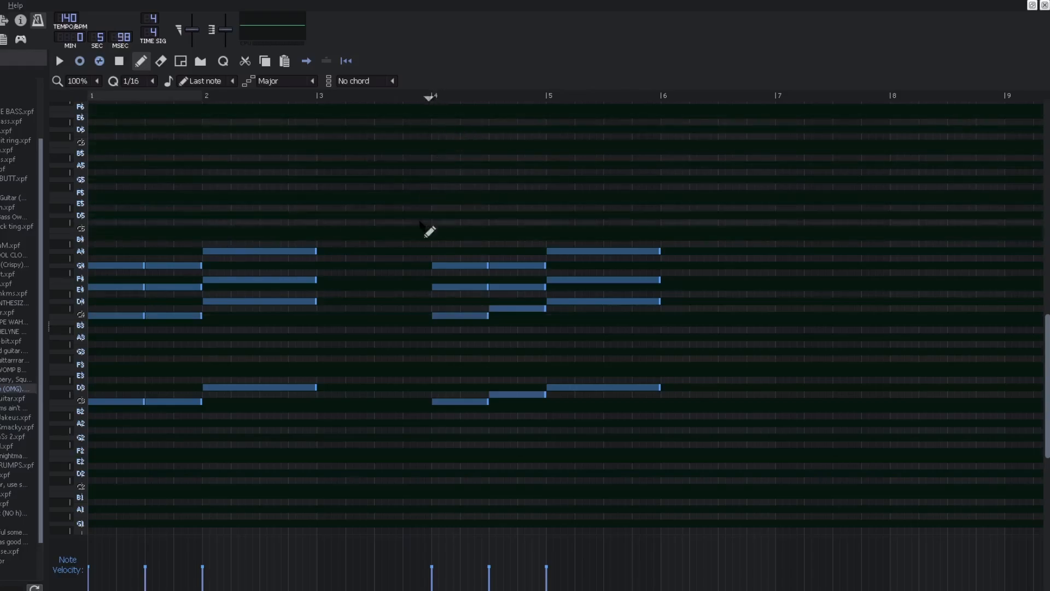
{"action": "key", "text": "space"}
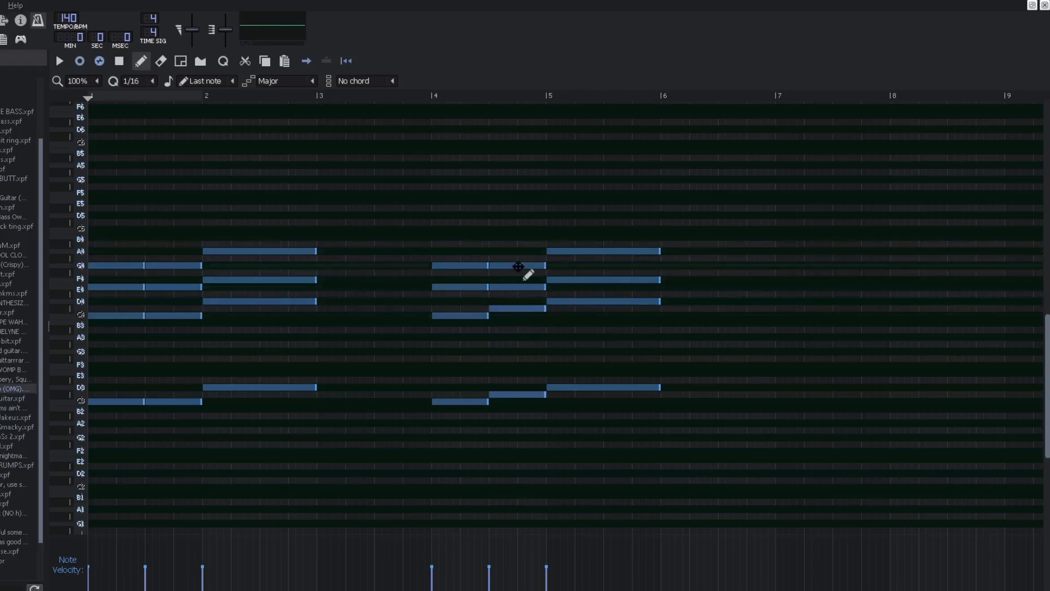
{"action": "left_click_drag", "start_coordinate": [516, 232], "coordinate": [530, 352]}
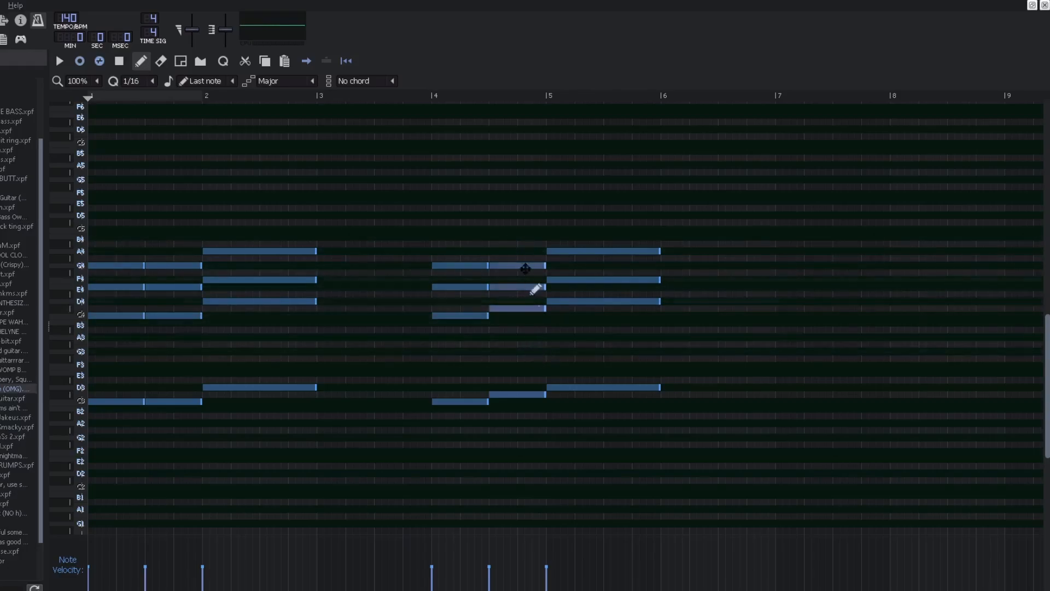
{"action": "left_click", "coordinate": [517, 461]}
{"action": "right_click", "coordinate": [529, 465]}
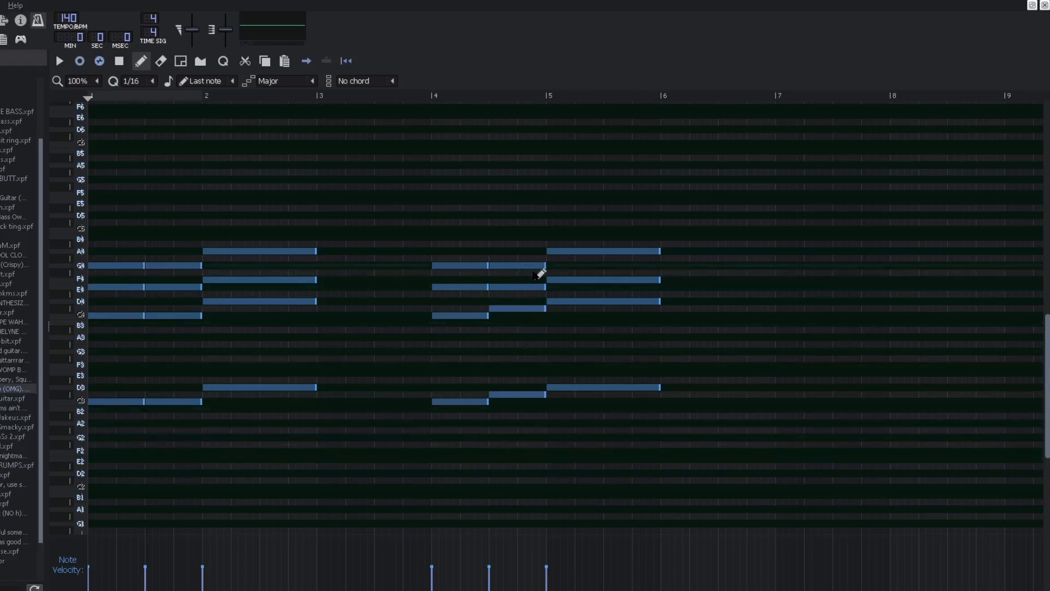
Step: Set the playback position to bar 4 and play the first pattern from there
{"action": "left_click", "coordinate": [425, 98]}
{"action": "key", "text": "space"}
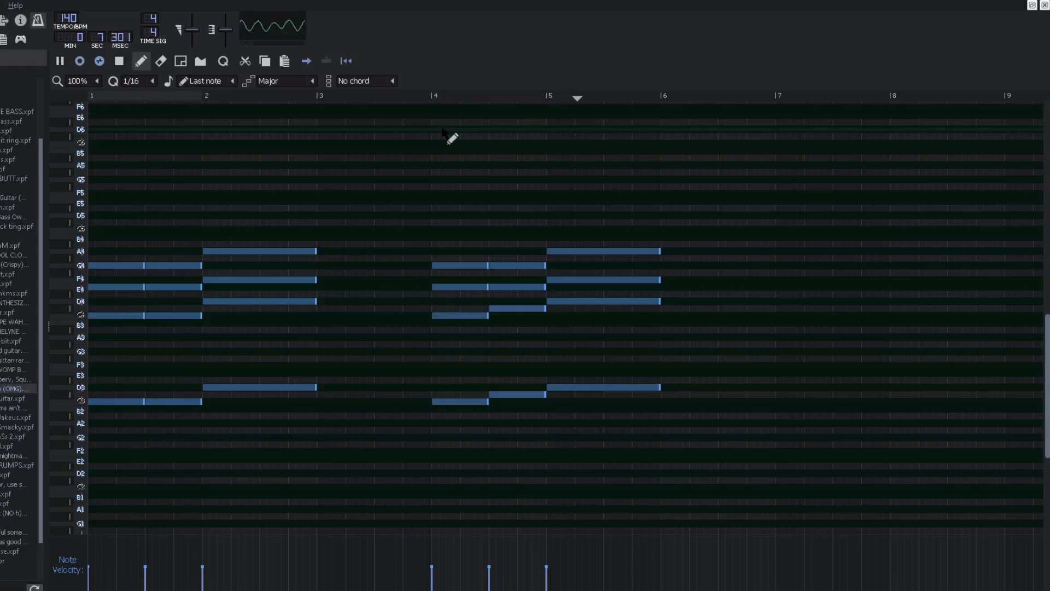
{"action": "key", "text": "space"}
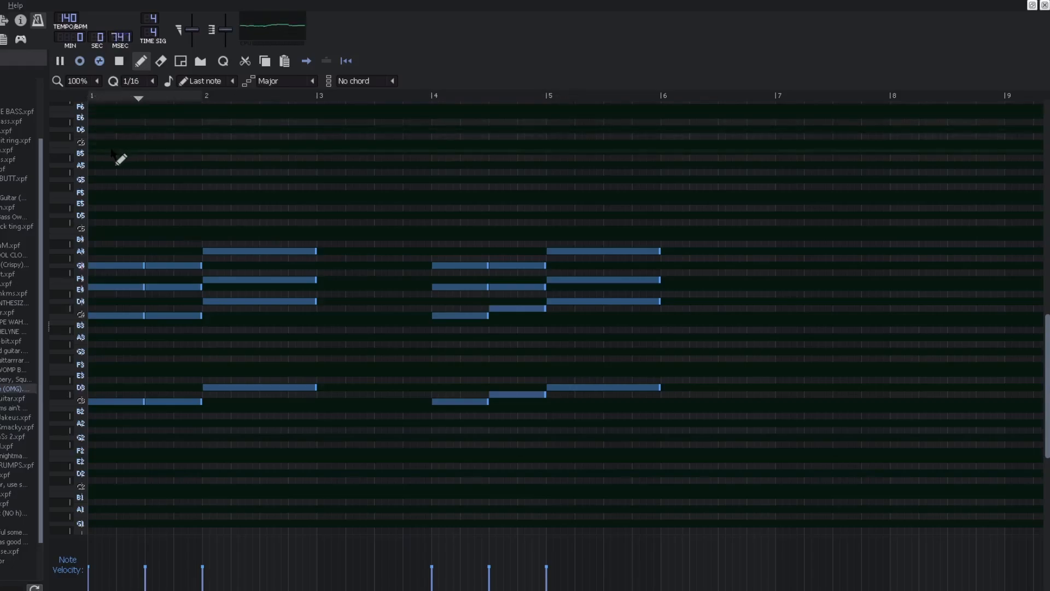
{"action": "key", "text": "space"}
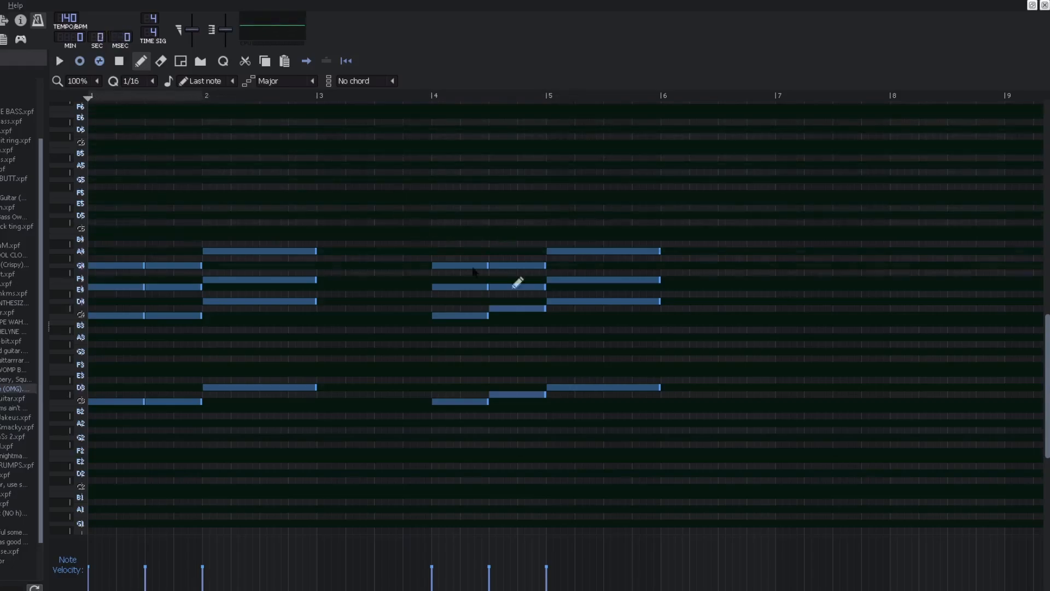
Step: Box-select the note groups in bars 1–3 and 4–6 of the first pattern and play it again
{"action": "left_click_drag", "start_coordinate": [682, 206], "coordinate": [418, 440]}
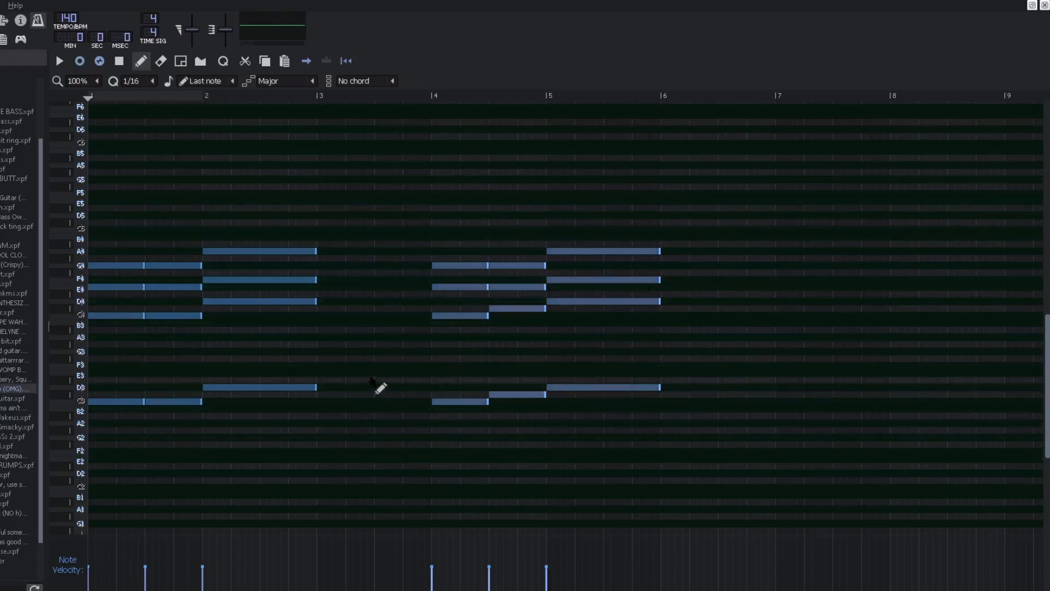
{"action": "left_click_drag", "start_coordinate": [111, 217], "coordinate": [361, 451]}
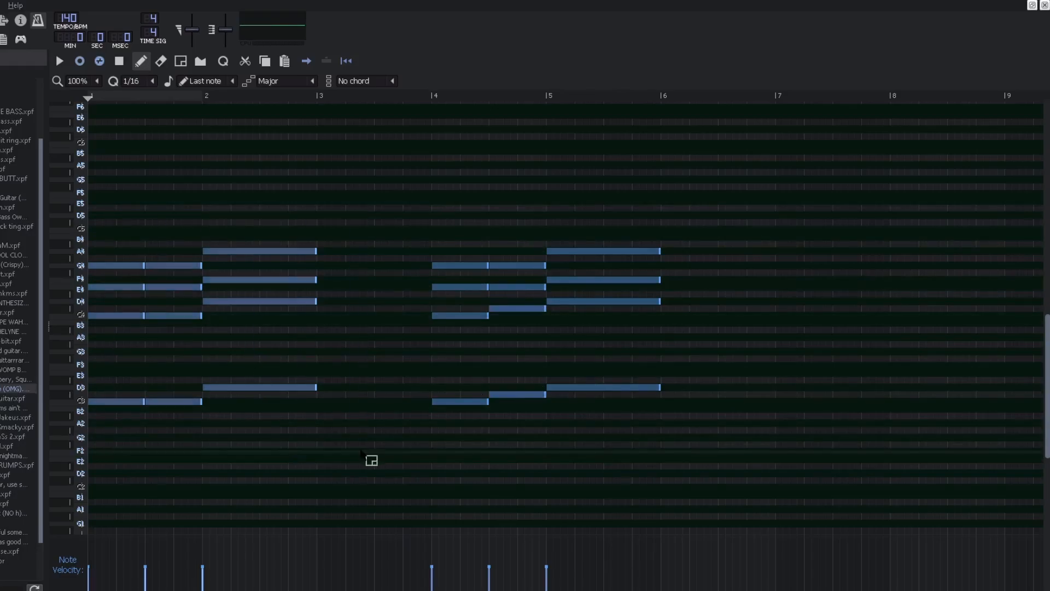
{"action": "mouse_move", "coordinate": [411, 211]}
{"action": "left_mouse_down"}
{"action": "mouse_move", "coordinate": [608, 375]}
{"action": "mouse_move", "coordinate": [757, 478]}
{"action": "left_mouse_up"}
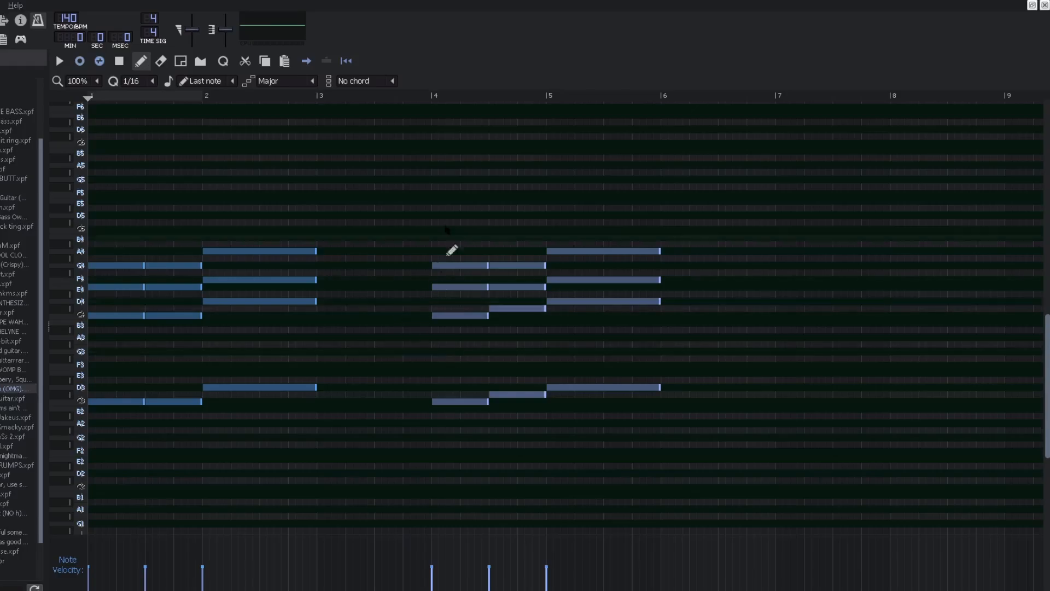
{"action": "left_click_drag", "start_coordinate": [441, 206], "coordinate": [642, 481]}
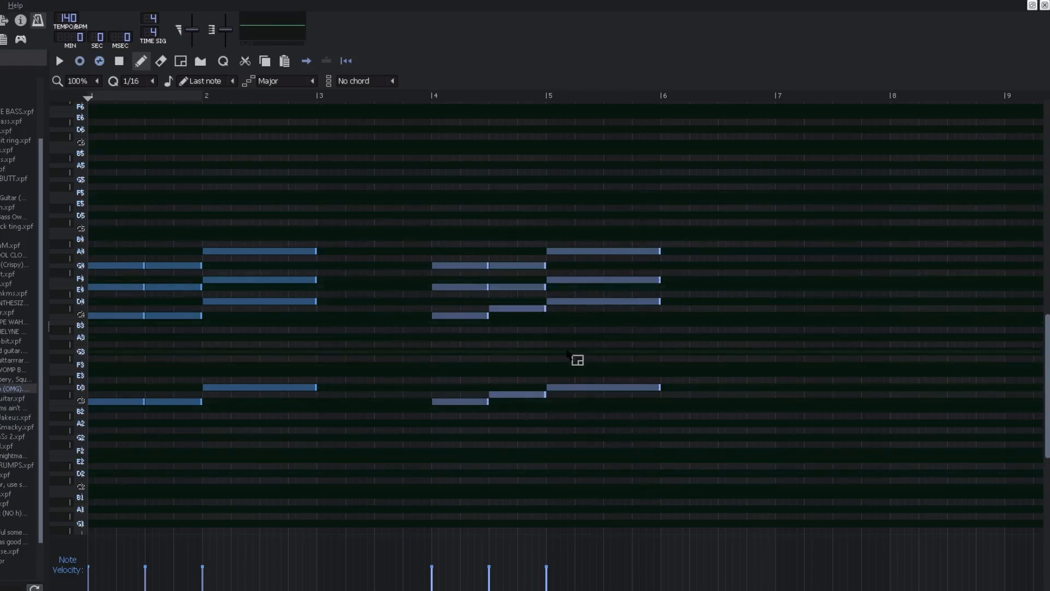
{"action": "left_click_drag", "start_coordinate": [334, 210], "coordinate": [87, 476]}
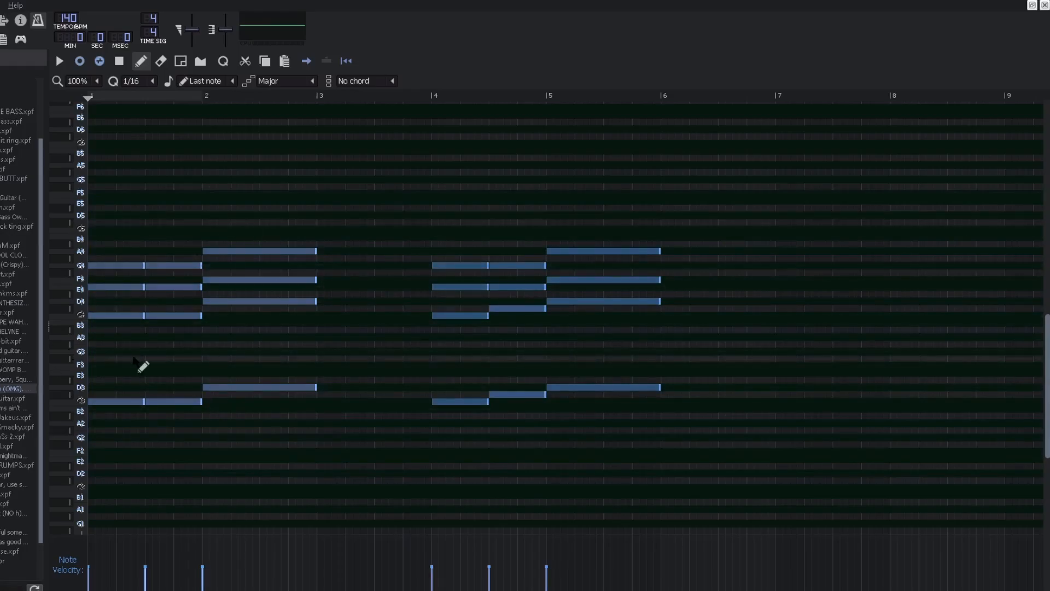
{"action": "key", "text": "space"}
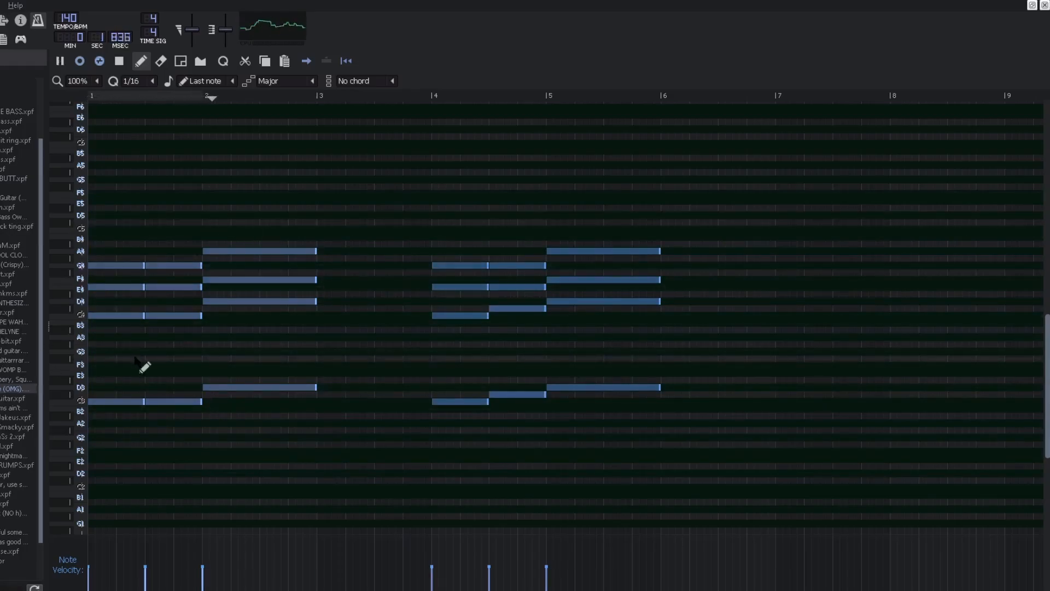
{"action": "key", "text": "space"}
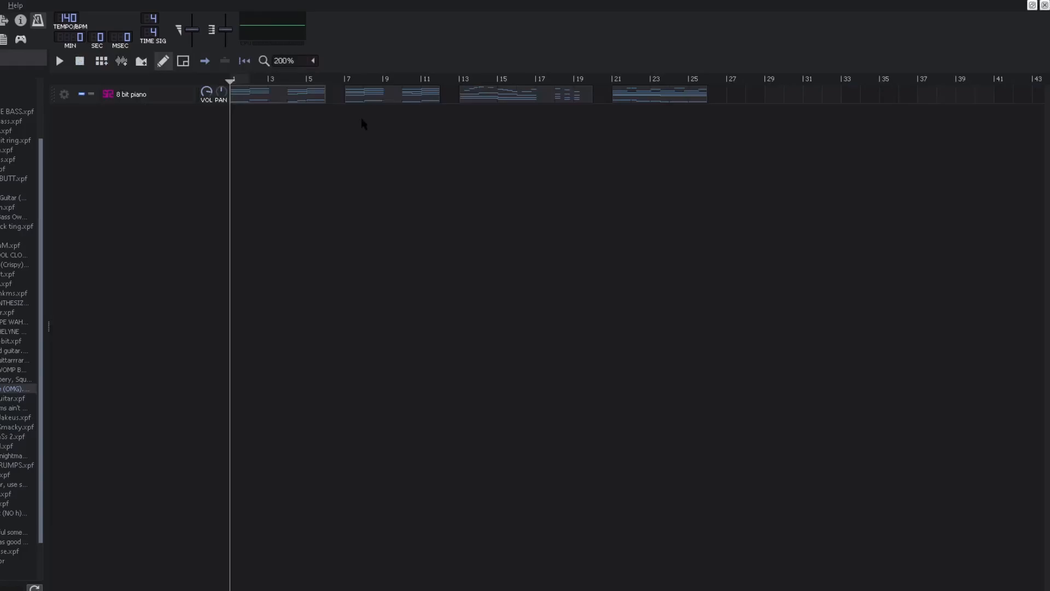
Step: Open the second 8 bit piano clip in the piano roll, select its note groups, and play it
{"action": "double_click", "coordinate": [391, 104]}
{"action": "left_click_drag", "start_coordinate": [120, 228], "coordinate": [268, 264]}
{"action": "left_click_drag", "start_coordinate": [387, 220], "coordinate": [655, 267]}
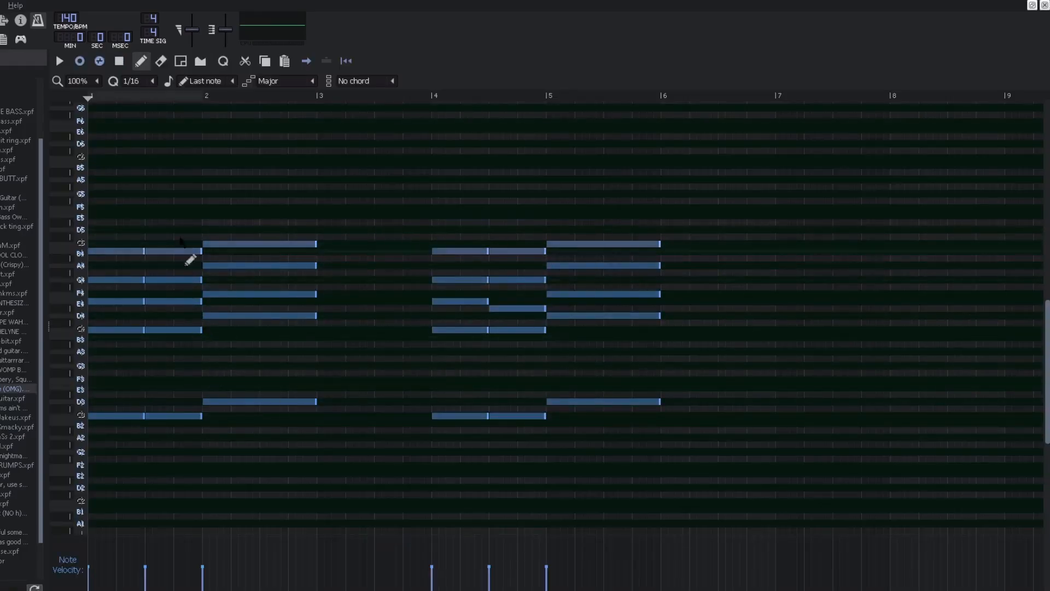
{"action": "key", "text": "space"}
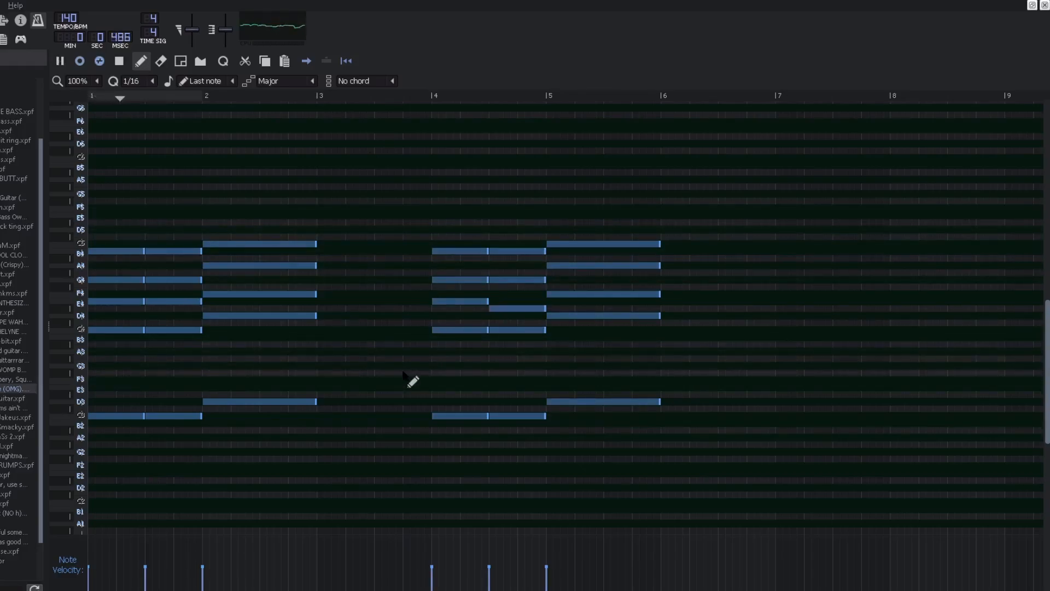
{"action": "key", "text": "space"}
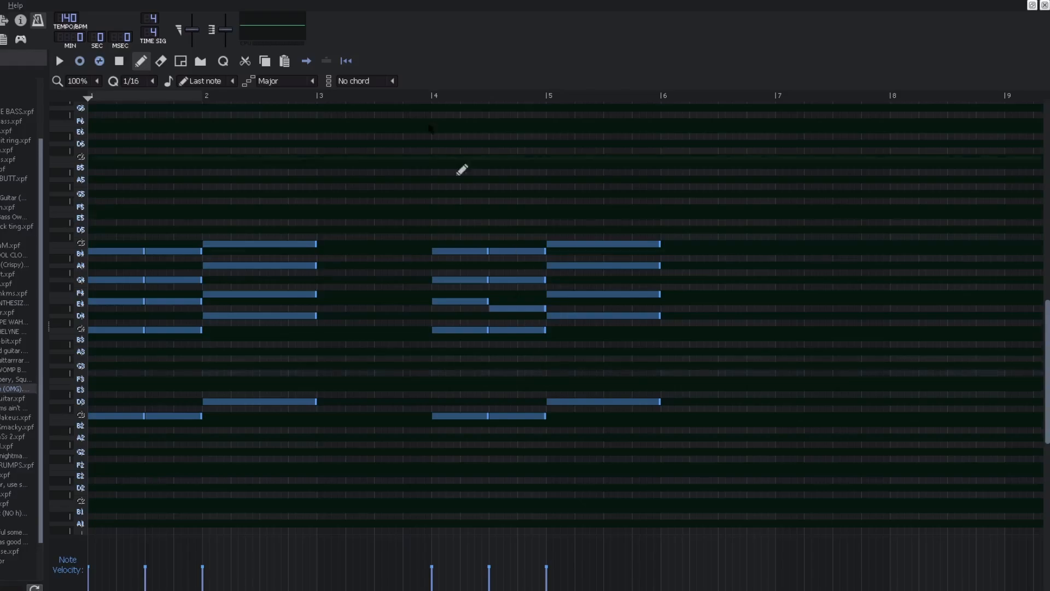
Step: Play the second pattern from bar 4 and select the notes around the start of bar 5
{"action": "left_click", "coordinate": [420, 100]}
{"action": "left_click_drag", "start_coordinate": [517, 301], "coordinate": [540, 328]}
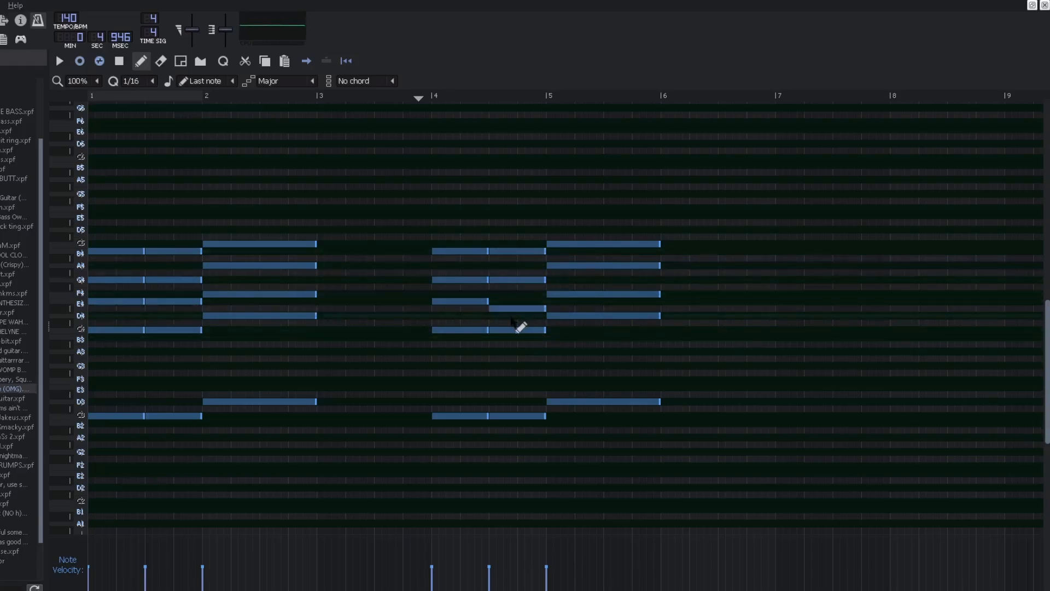
{"action": "key", "text": "space"}
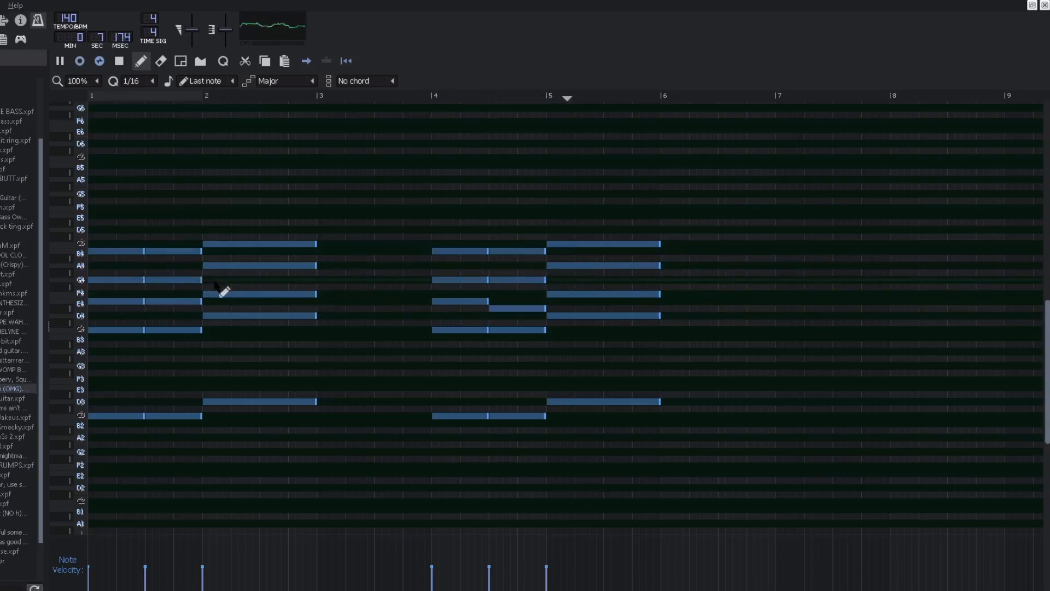
{"action": "key", "text": "space"}
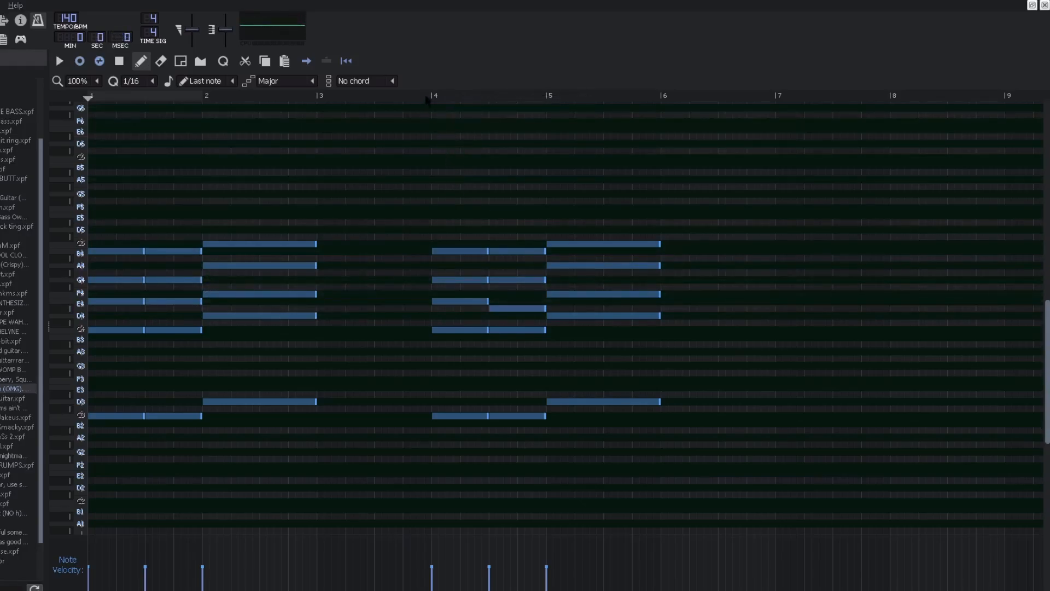
{"action": "key", "text": "space"}
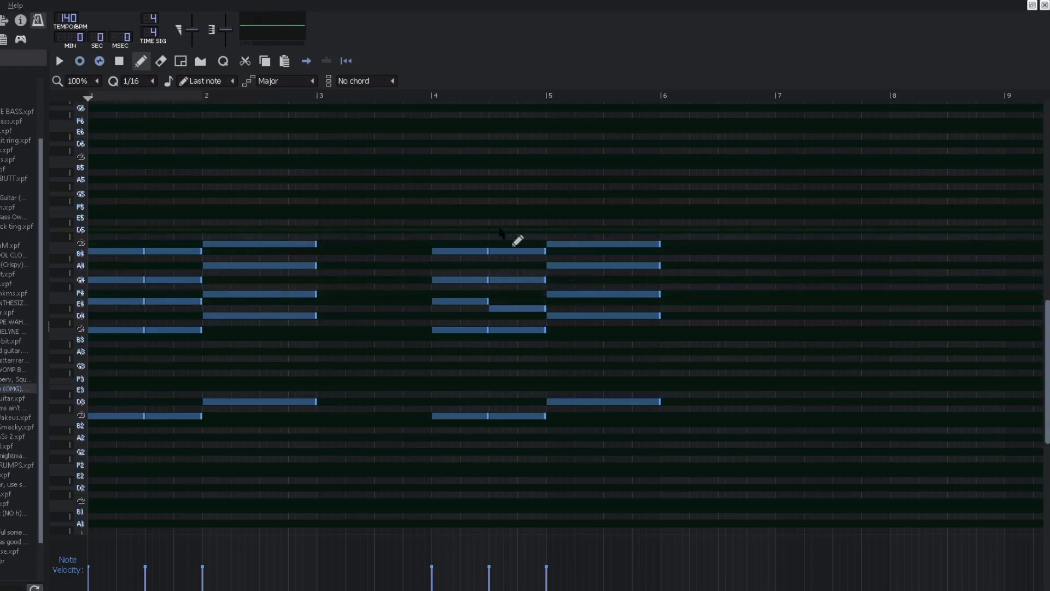
Step: Select the note groups in bars 1–3 and 4–6 of the second pattern and play it
{"action": "left_click_drag", "start_coordinate": [385, 199], "coordinate": [109, 478]}
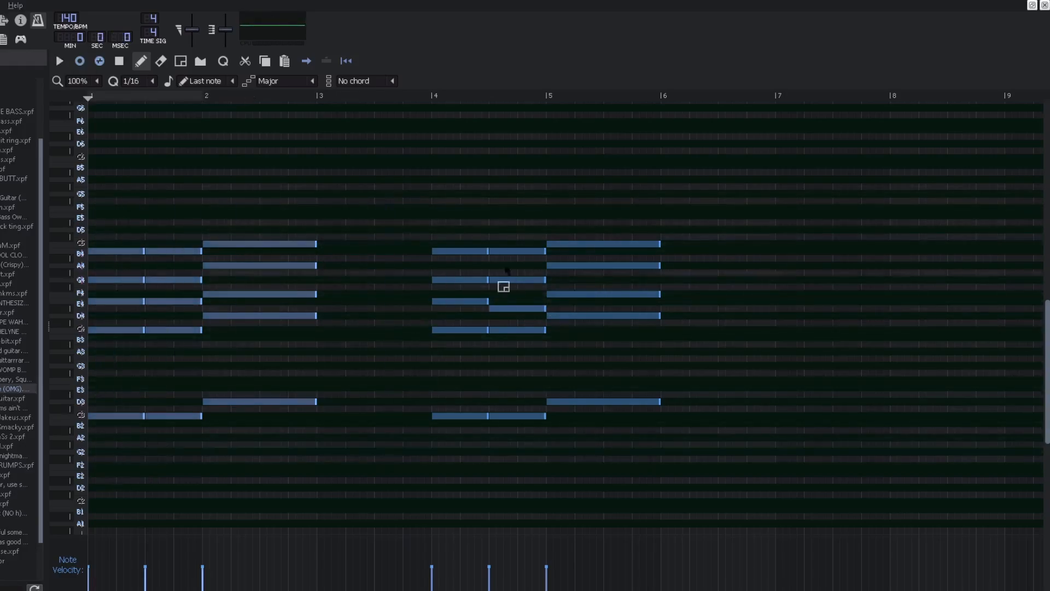
{"action": "left_click_drag", "start_coordinate": [399, 168], "coordinate": [759, 443]}
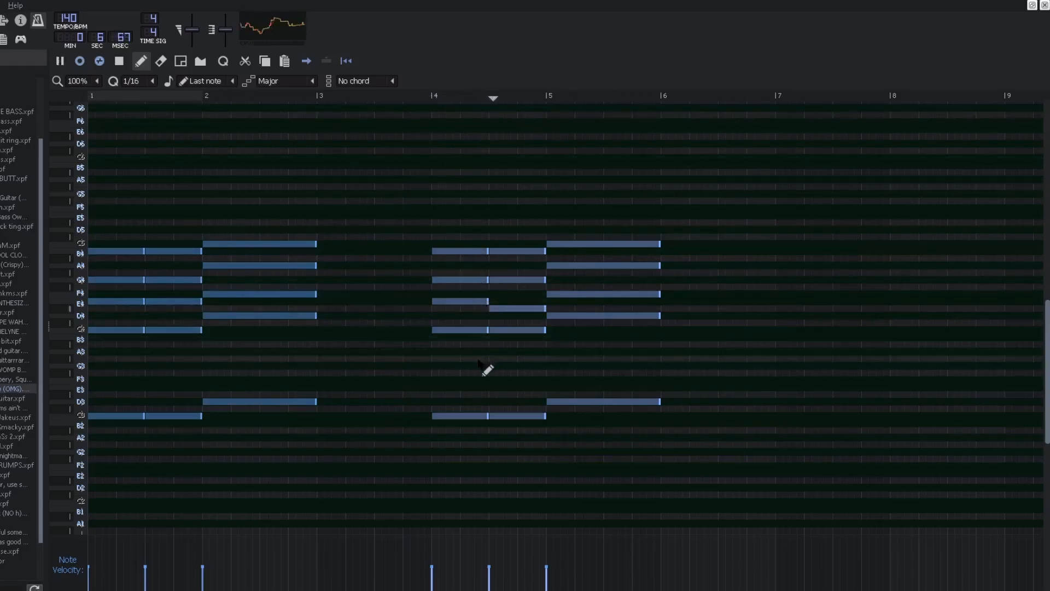
{"action": "key", "text": "space"}
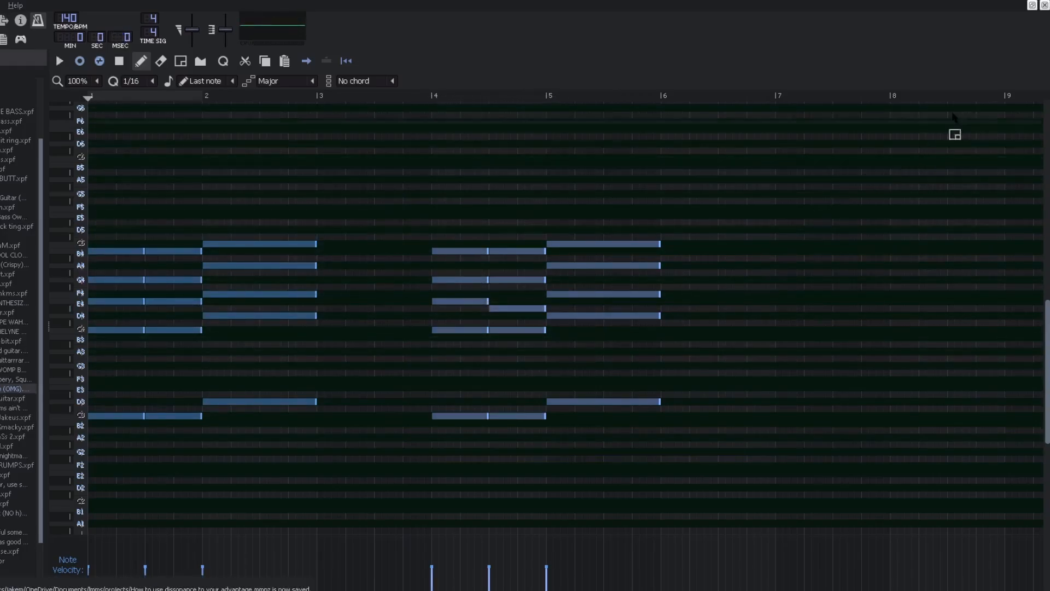
Step: Return to the song editor and open the third 8 bit piano clip in the piano roll
{"action": "key", "text": "ctrl+1"}
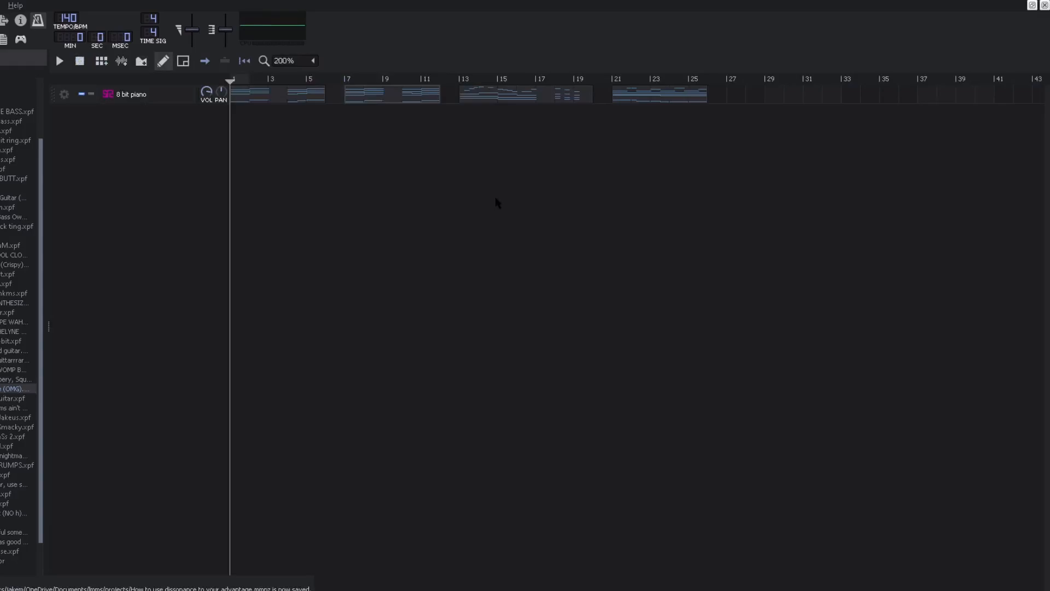
{"action": "double_click", "coordinate": [573, 99]}
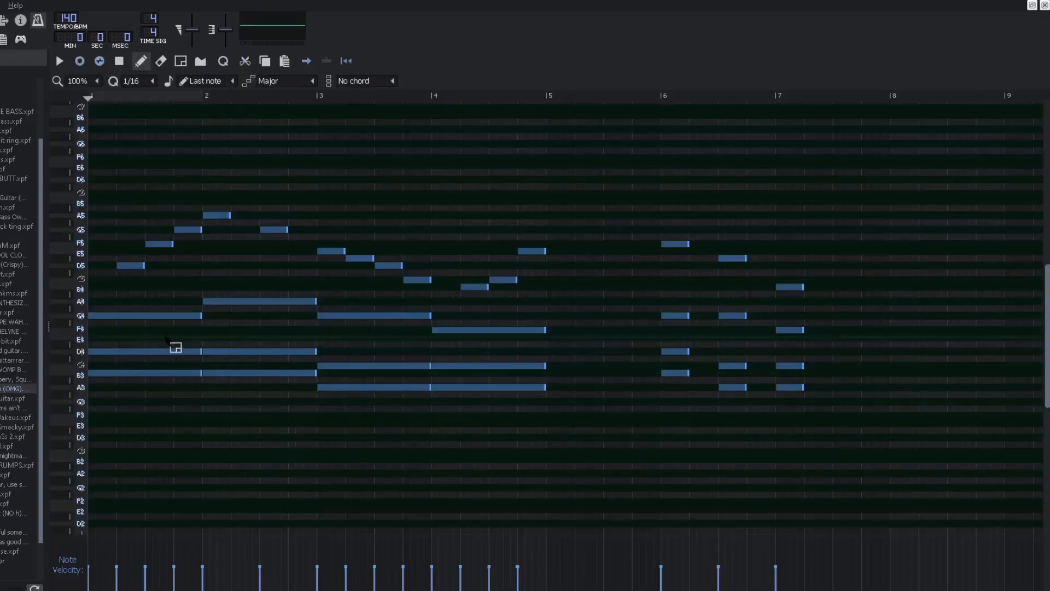
{"action": "left_click_drag", "start_coordinate": [136, 294], "coordinate": [528, 470]}
{"action": "left_click_drag", "start_coordinate": [542, 298], "coordinate": [87, 470]}
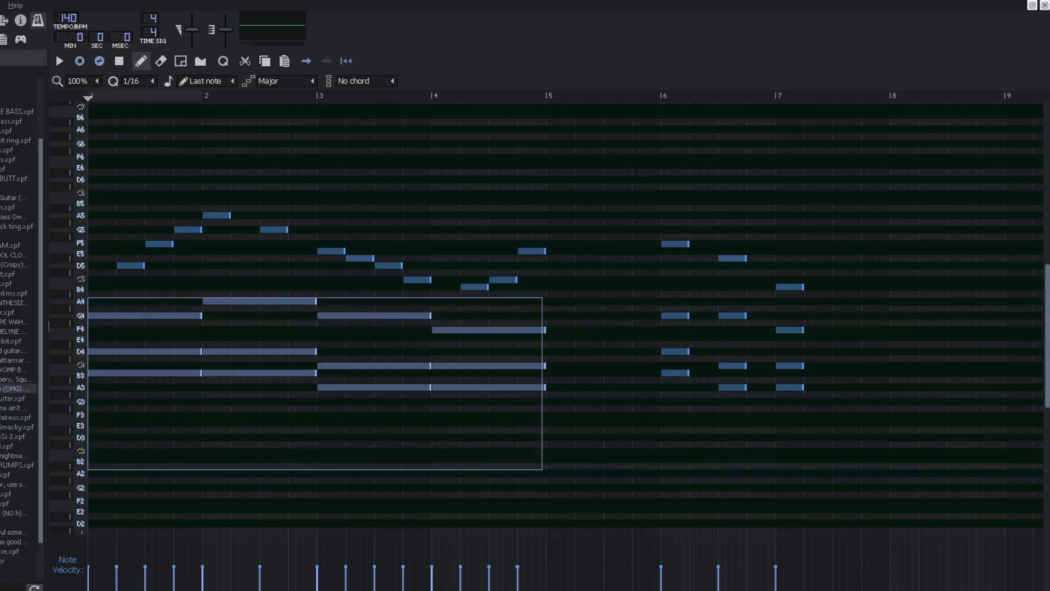
{"action": "left_click", "coordinate": [234, 462]}
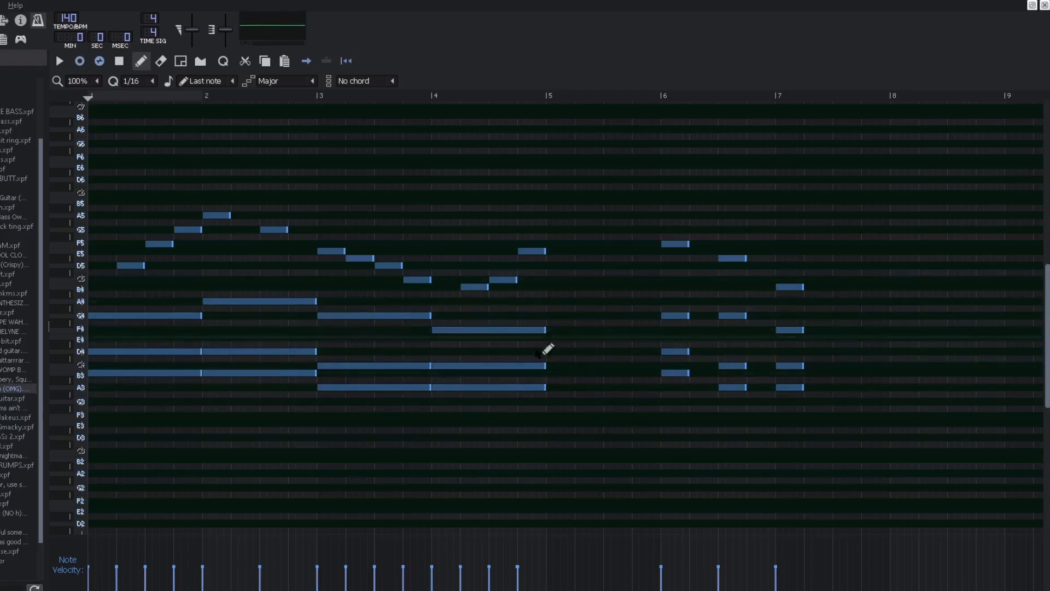
Step: Play the third 8 bit piano pattern and select the chord notes in bars 6–7
{"action": "key", "text": "space"}
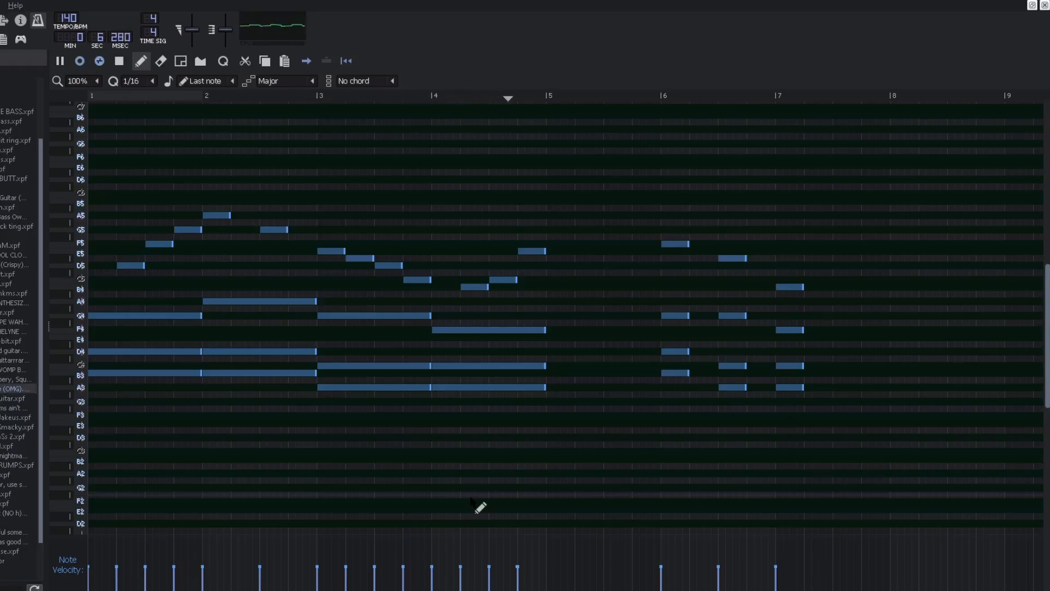
{"action": "key", "text": "space"}
{"action": "left_click_drag", "start_coordinate": [548, 176], "coordinate": [87, 455]}
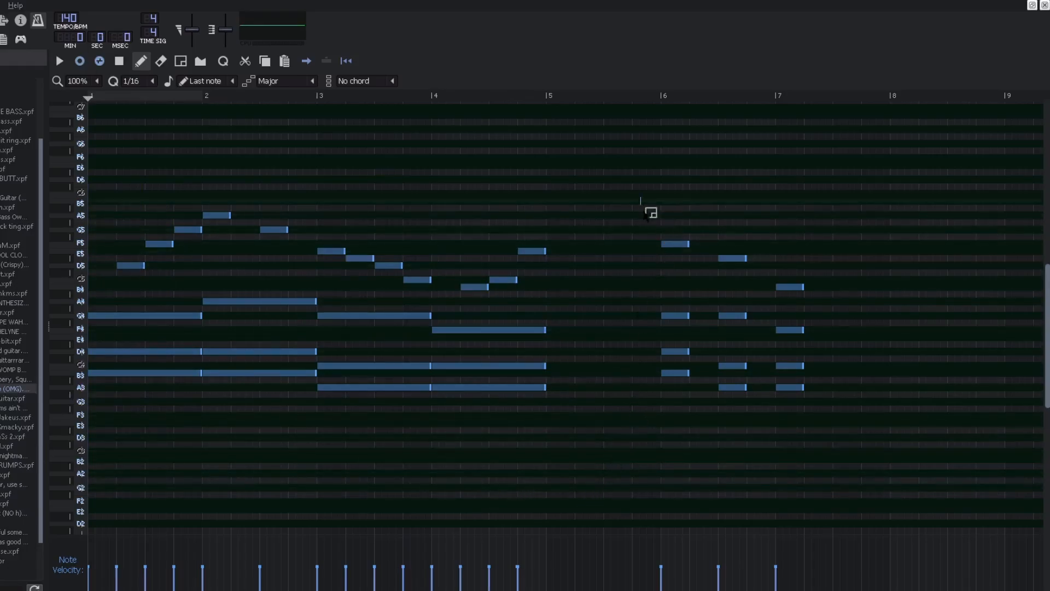
{"action": "left_click_drag", "start_coordinate": [642, 204], "coordinate": [852, 399]}
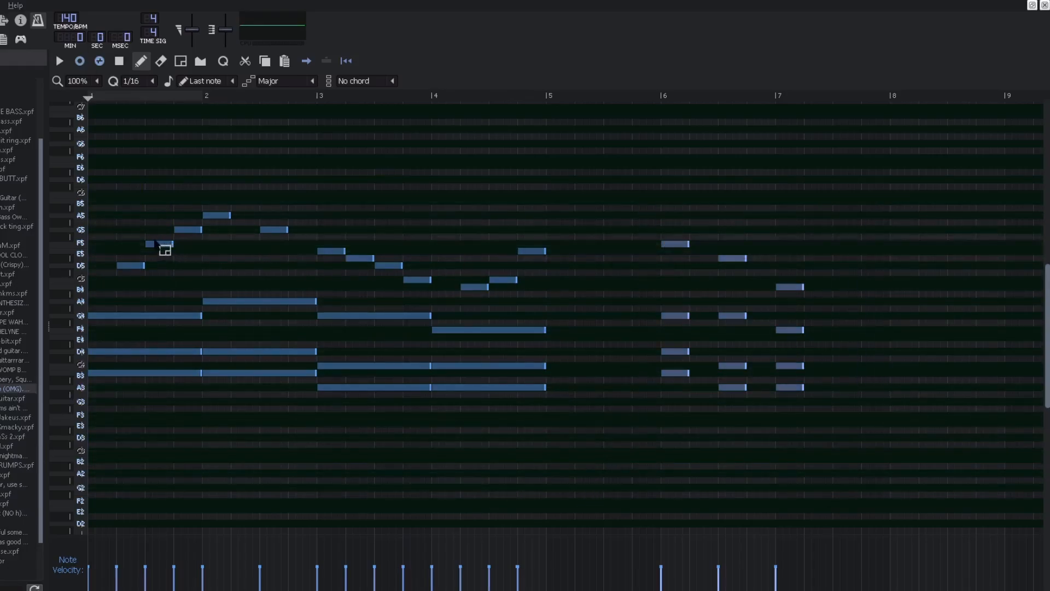
{"action": "left_click", "coordinate": [413, 216]}
{"action": "right_click", "coordinate": [413, 216]}
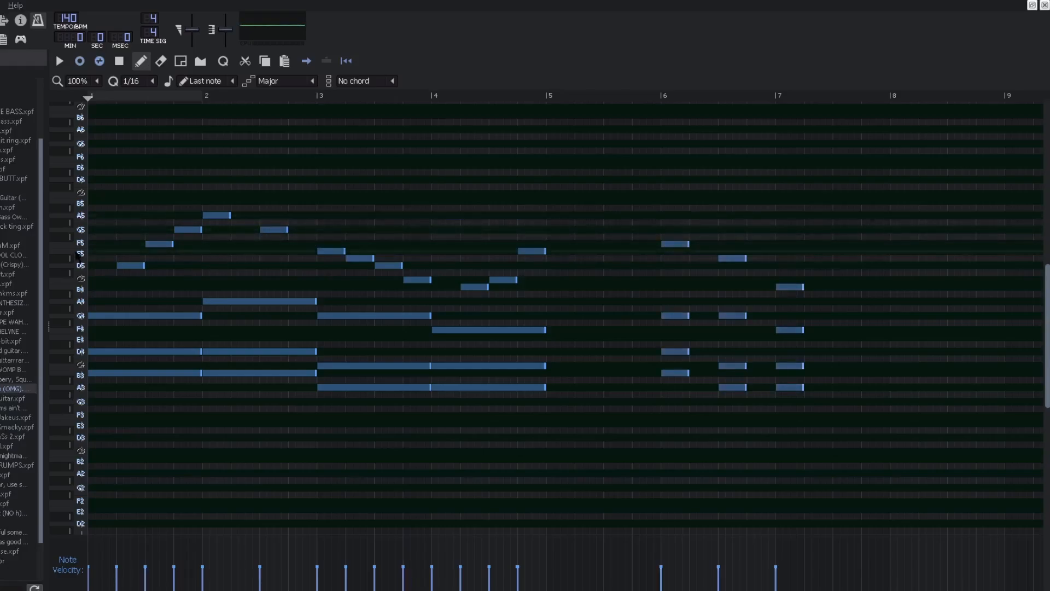
Step: Select individual melody notes in bars 1, 3 and 4 and the chord notes in bar 6 of the third pattern
{"action": "left_click_drag", "start_coordinate": [155, 224], "coordinate": [167, 247]}
{"action": "left_click_drag", "start_coordinate": [355, 250], "coordinate": [359, 272]}
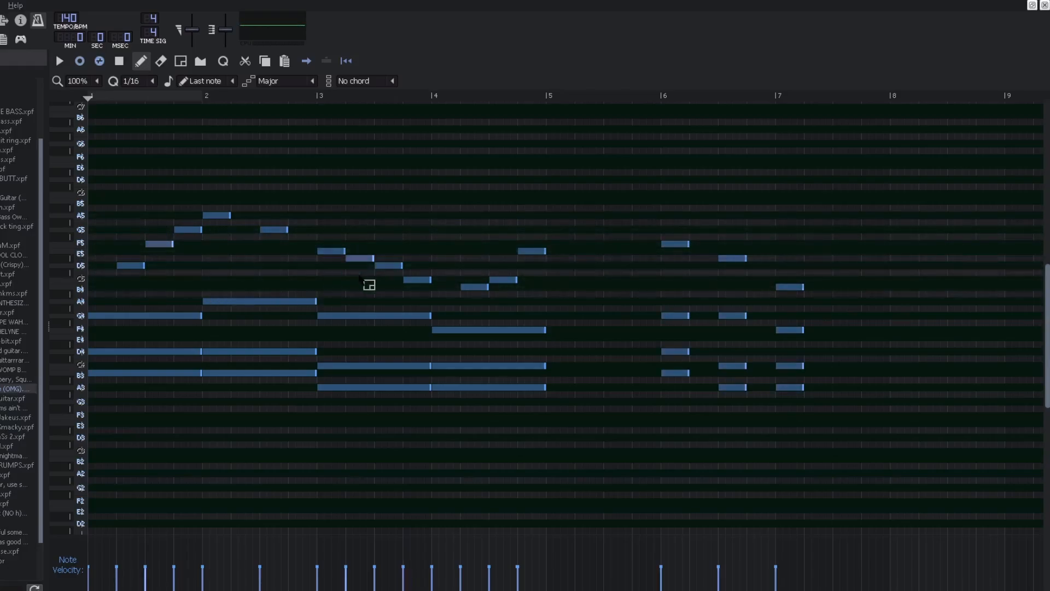
{"action": "left_click_drag", "start_coordinate": [469, 279], "coordinate": [495, 322]}
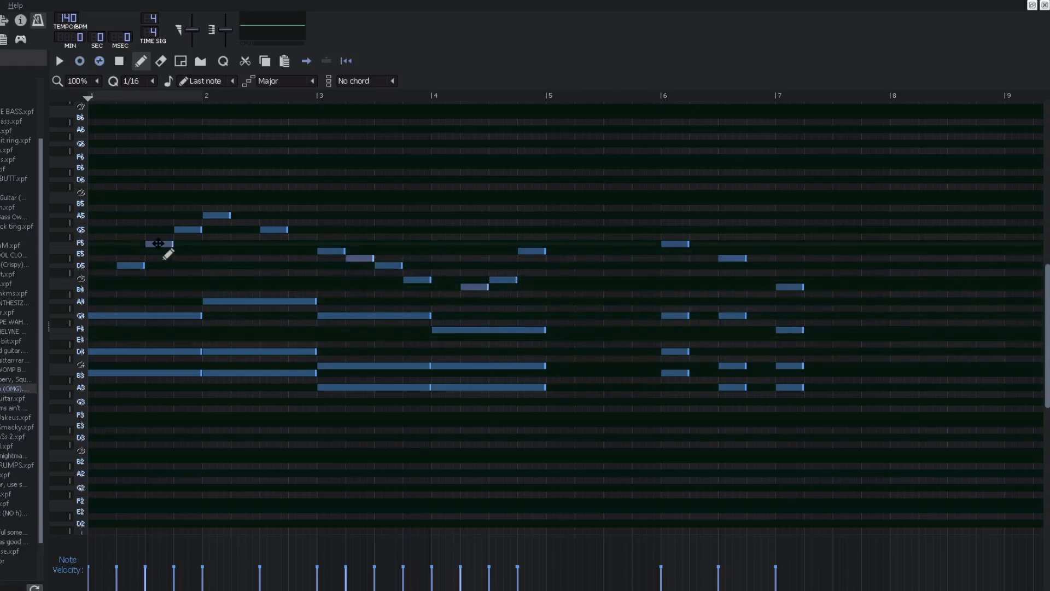
{"action": "left_click_drag", "start_coordinate": [633, 211], "coordinate": [701, 408]}
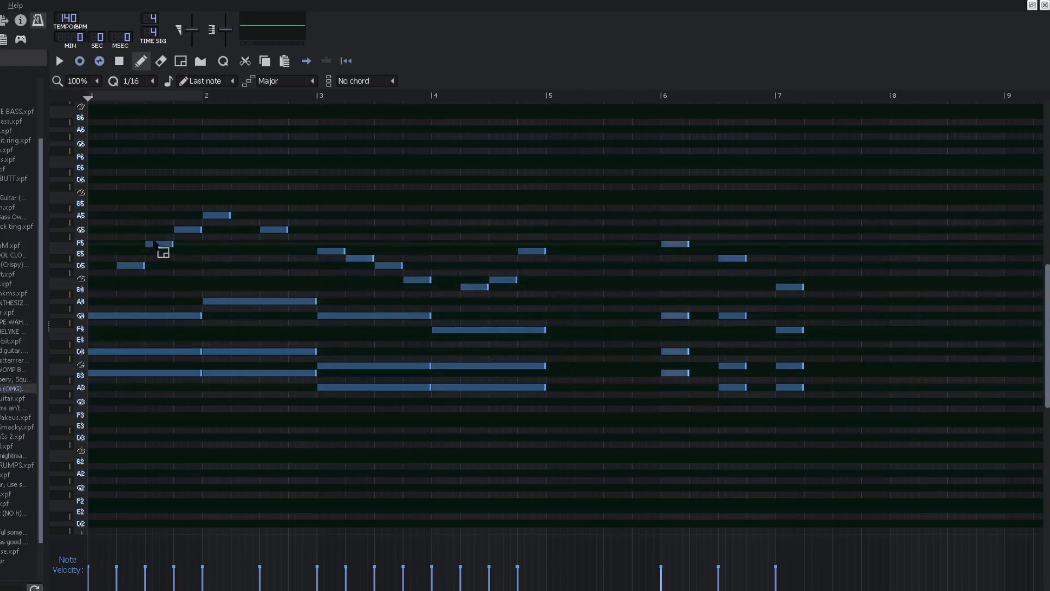
{"action": "left_click_drag", "start_coordinate": [150, 231], "coordinate": [166, 258]}
{"action": "left_click_drag", "start_coordinate": [173, 322], "coordinate": [173, 407]}
Step: Place a low E2 note across bar 3, remove it again, and stop playback
{"action": "left_click", "coordinate": [319, 509]}
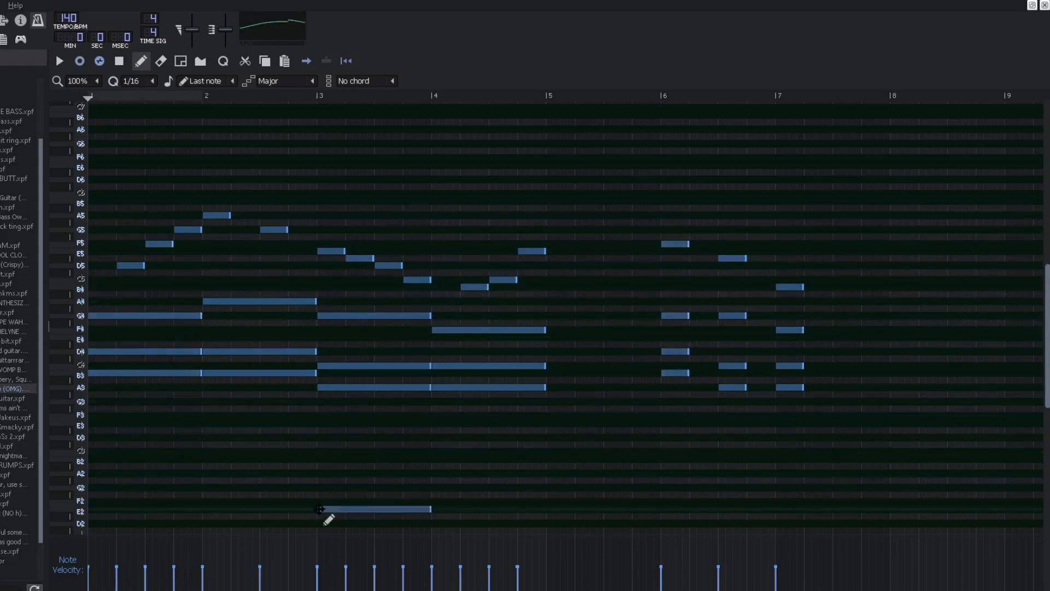
{"action": "right_click", "coordinate": [319, 509]}
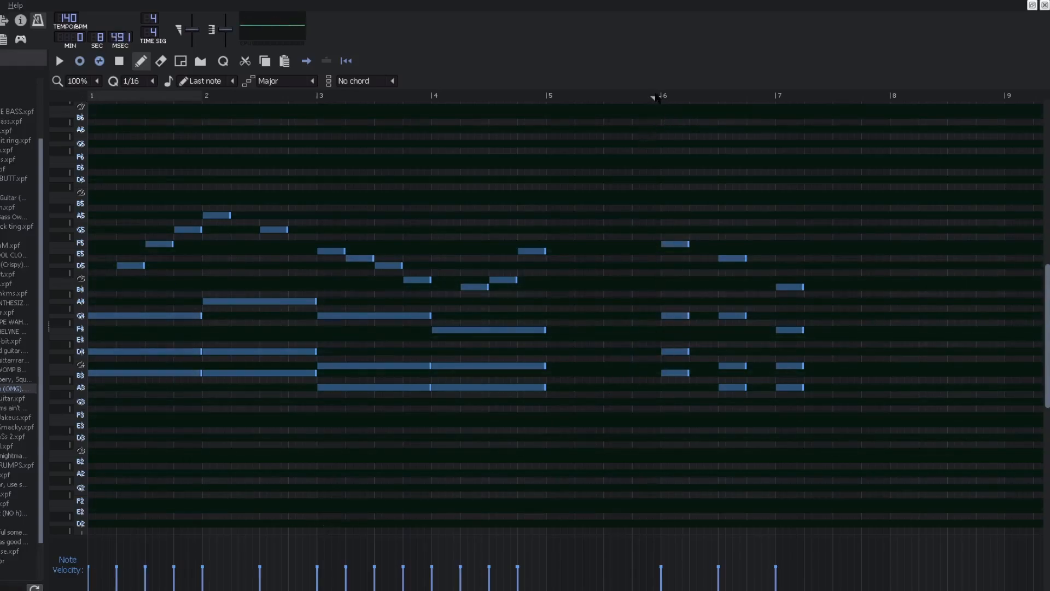
{"action": "key", "text": "space"}
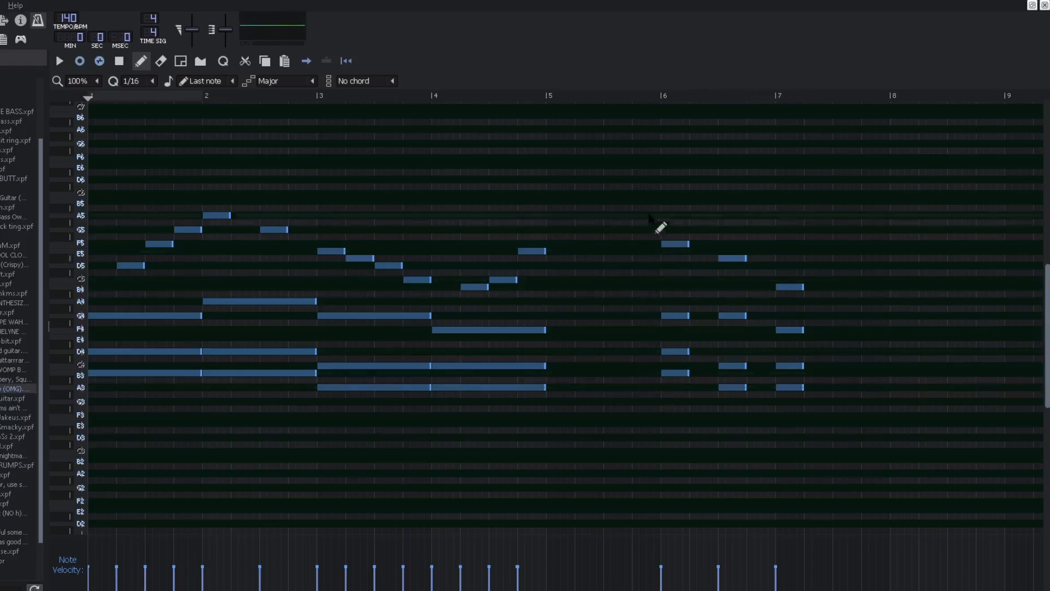
Step: Select the chord notes in bars 6–7, clear the selection, and play the pattern
{"action": "left_click_drag", "start_coordinate": [646, 198], "coordinate": [847, 454]}
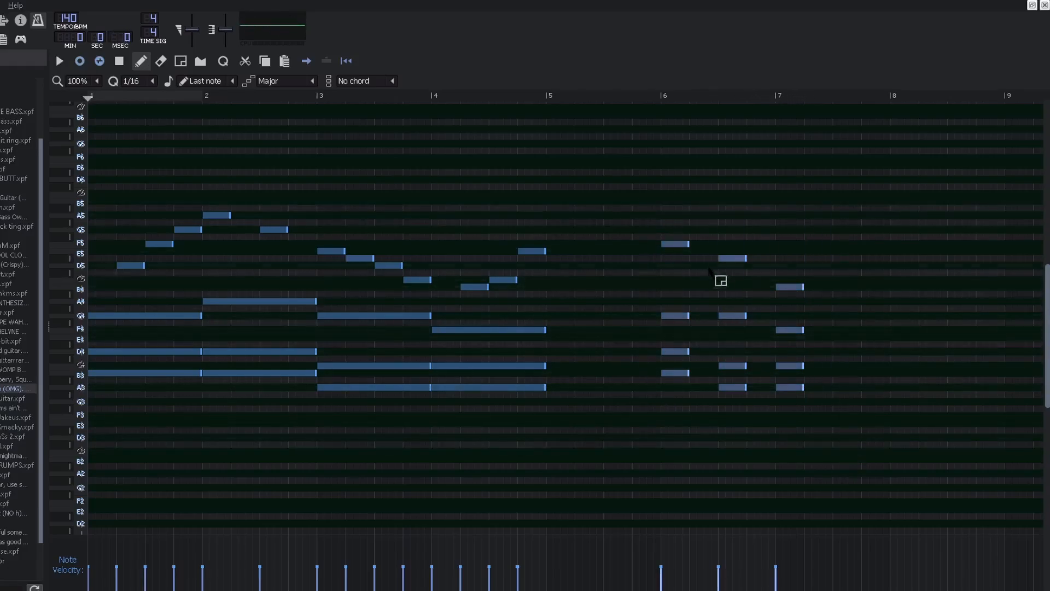
{"action": "left_click", "coordinate": [652, 299], "text": "ctrl"}
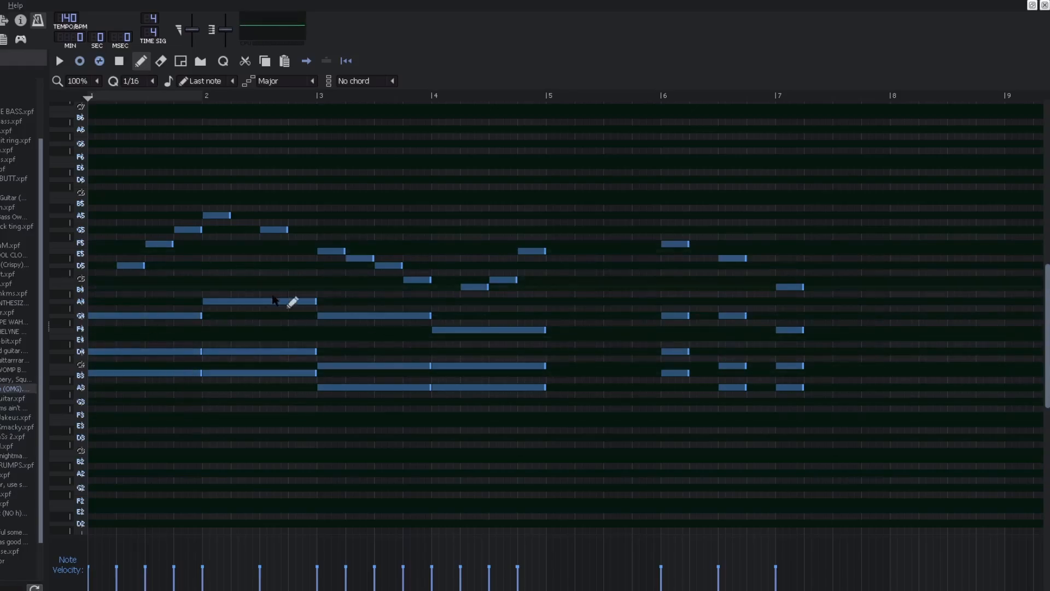
{"action": "key", "text": "space"}
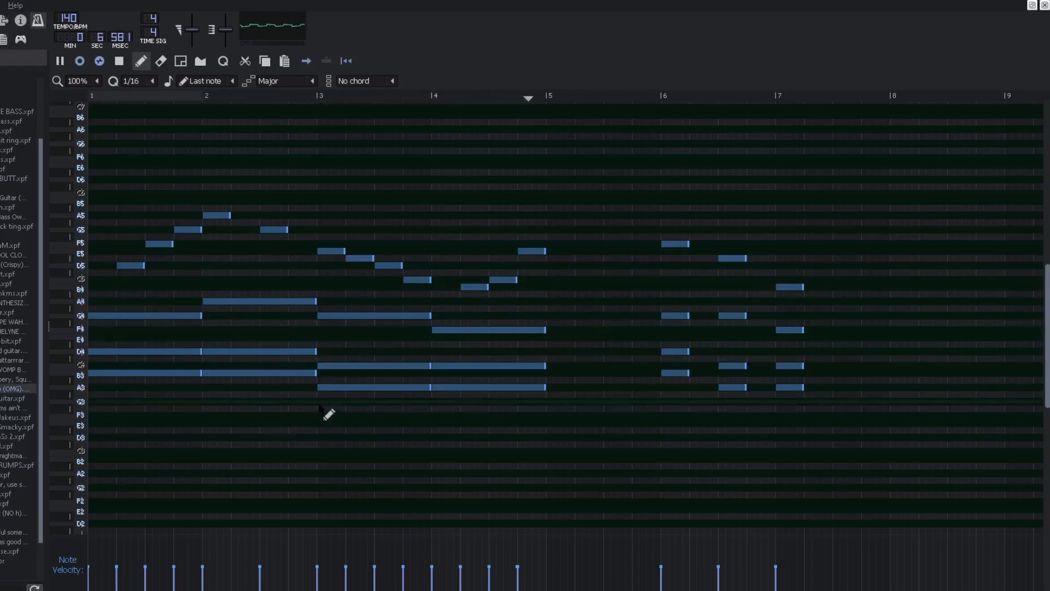
{"action": "key", "text": "space"}
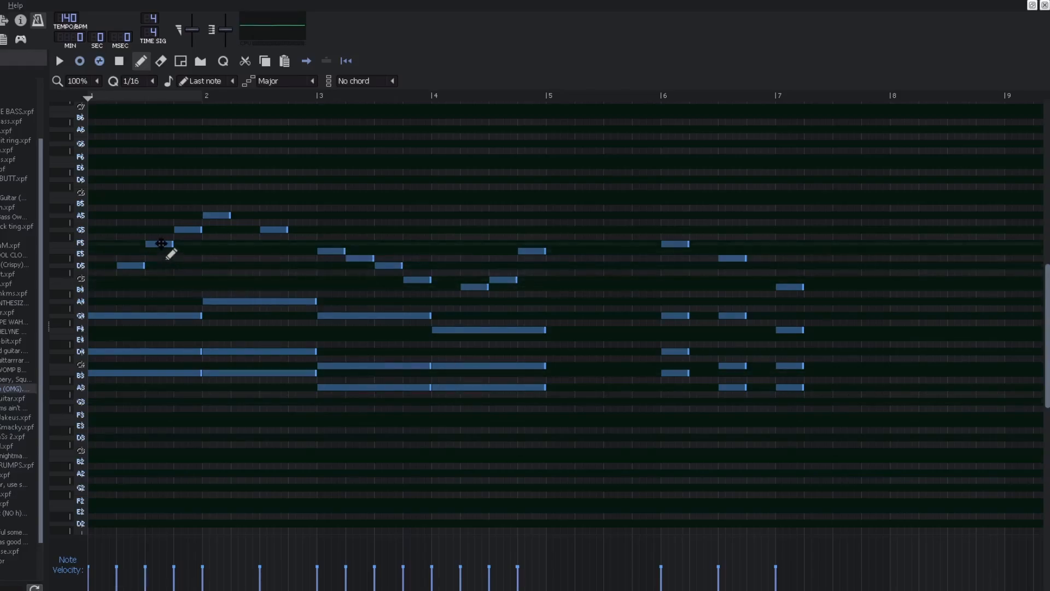
Step: Try moving the bar 1 F5 note down to E5 and changing the melody notes in bars 3–4, then play the pattern
{"action": "left_click_drag", "start_coordinate": [160, 244], "coordinate": [161, 250]}
{"action": "right_click", "coordinate": [506, 282]}
{"action": "left_click_drag", "start_coordinate": [466, 288], "coordinate": [517, 283]}
{"action": "left_click", "coordinate": [494, 281]}
{"action": "right_click", "coordinate": [495, 281]}
{"action": "key", "text": "space"}
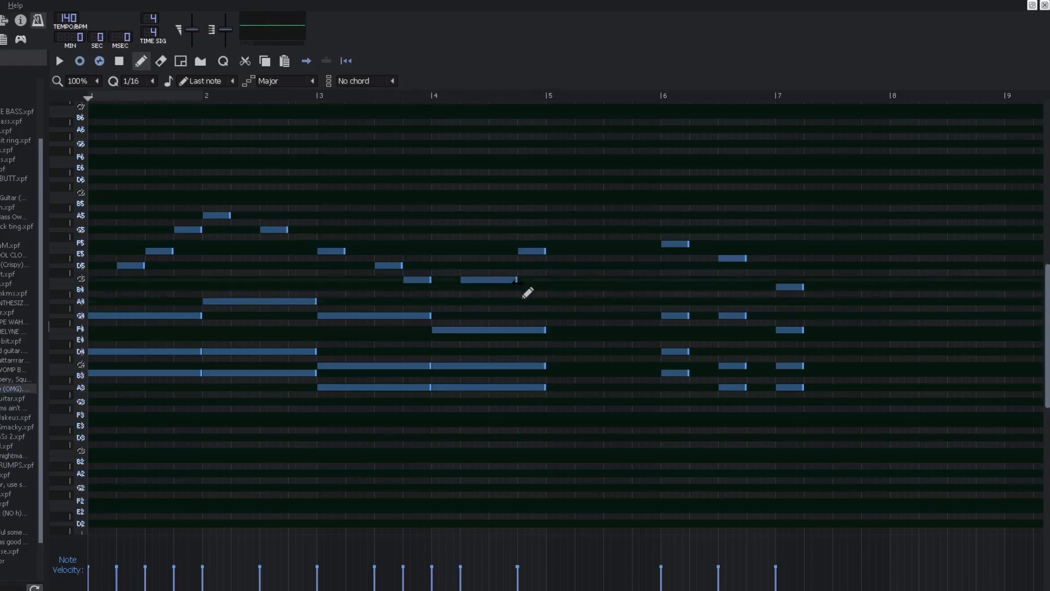
Step: Restore the bar 4 melody notes, the bar 1 F5 note and the D#5 note in bar 3
{"action": "left_click", "coordinate": [500, 280]}
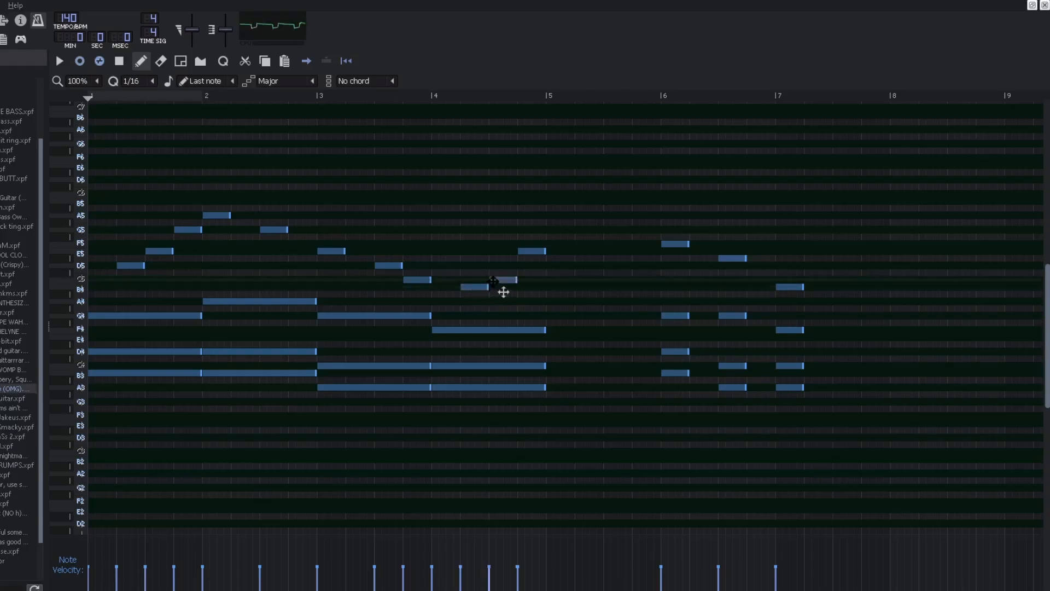
{"action": "left_click_drag", "start_coordinate": [160, 251], "coordinate": [159, 243]}
{"action": "left_click", "coordinate": [357, 258]}
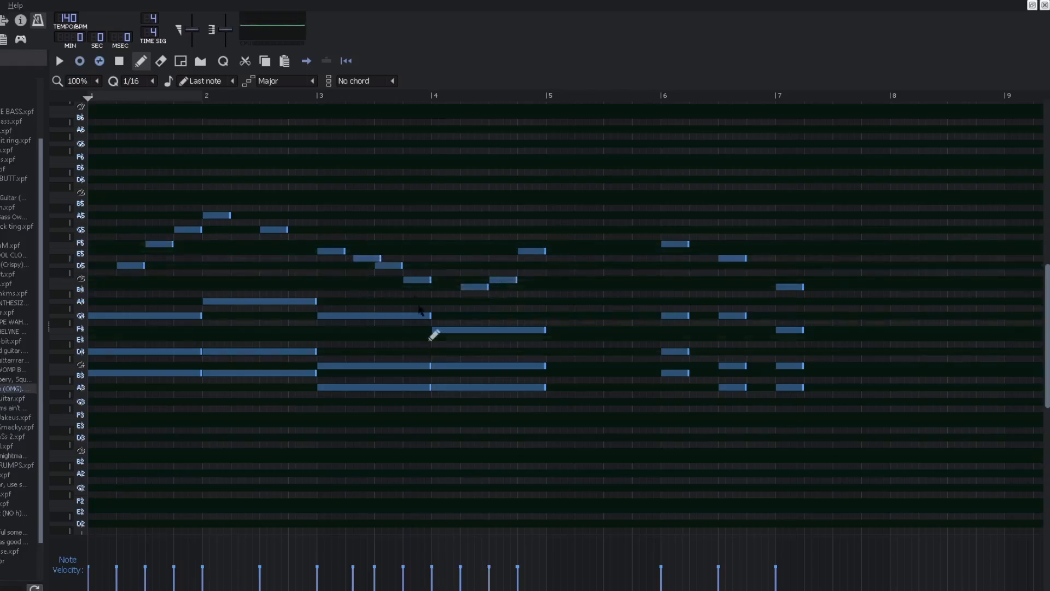
{"action": "left_click_drag", "start_coordinate": [357, 257], "coordinate": [350, 257]}
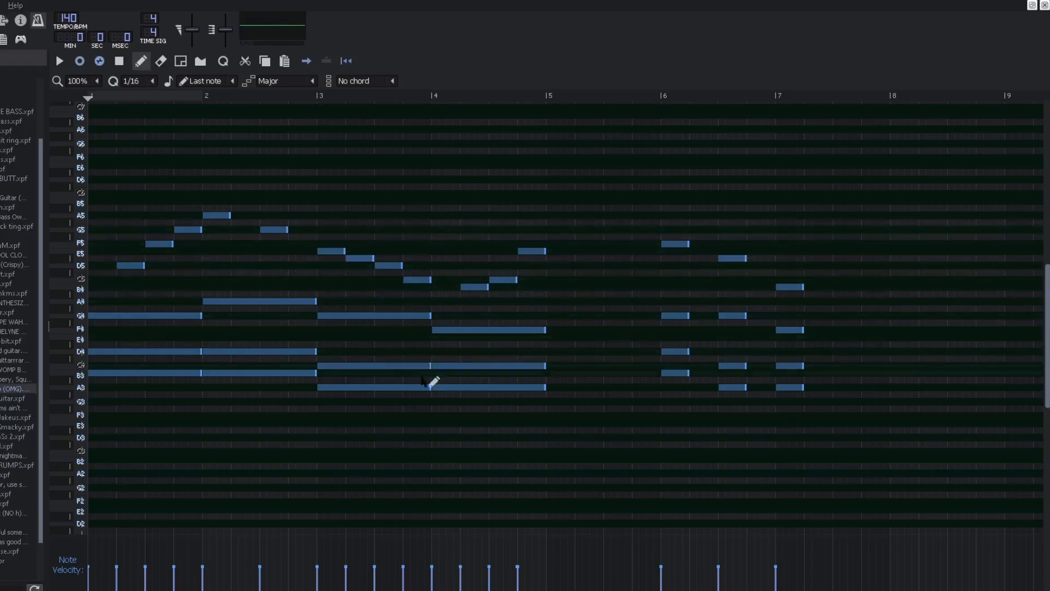
Step: Play the third pattern, then return to the song editor and open the fourth 8 bit piano clip in the piano roll
{"action": "key", "text": "space"}
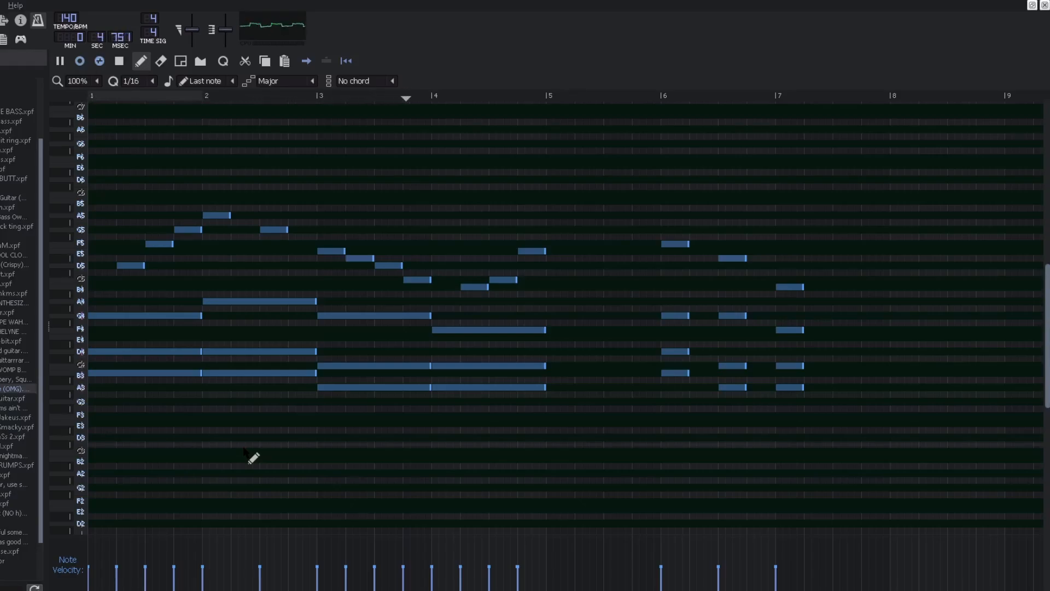
{"action": "key", "text": "space"}
{"action": "left_click", "coordinate": [1044, 6]}
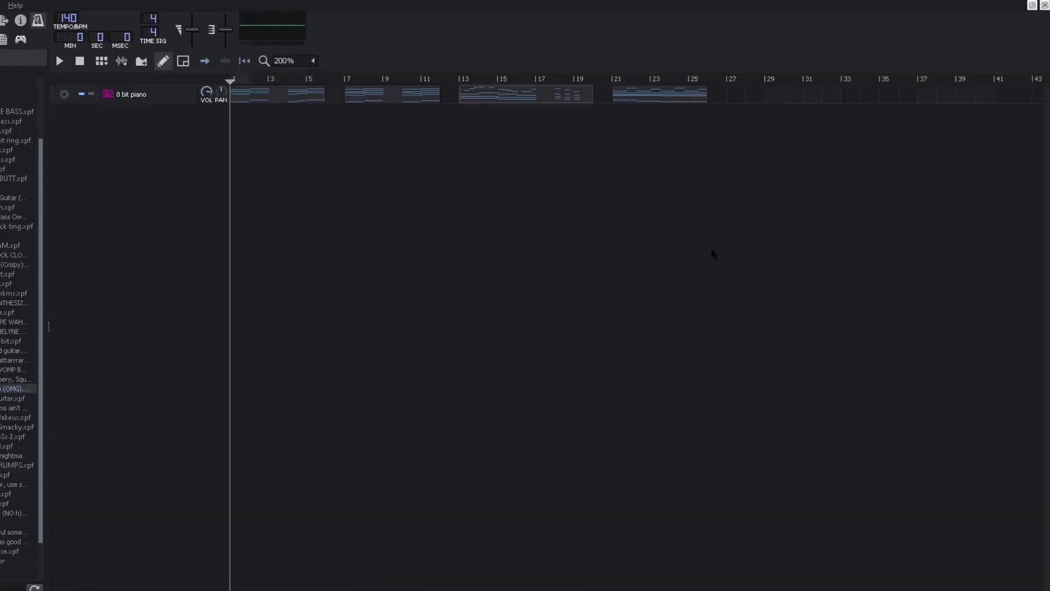
{"action": "double_click", "coordinate": [668, 97]}
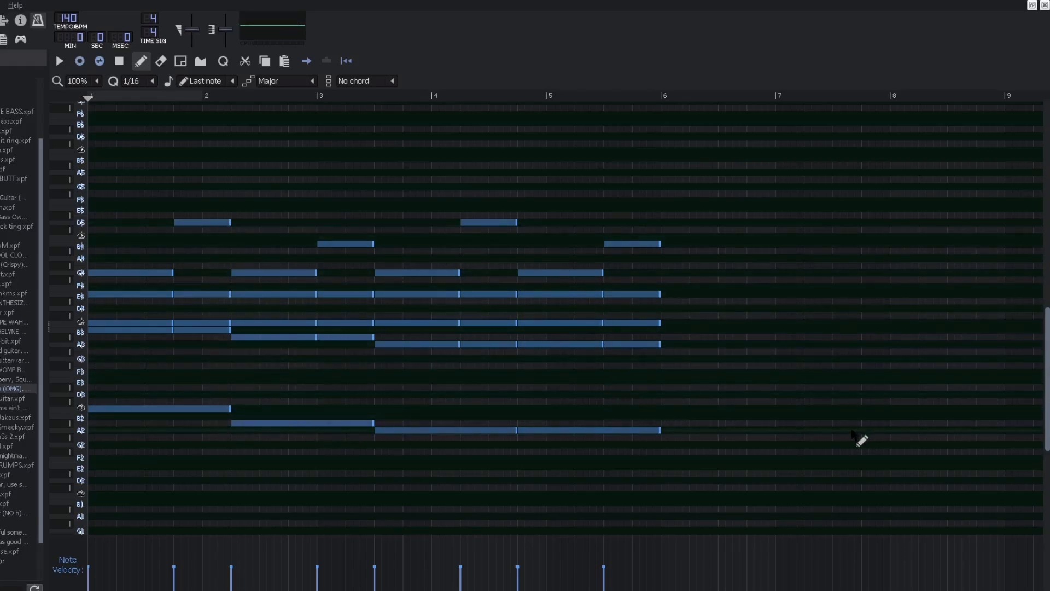
Step: Play the fourth pattern, select the low chord notes in bars 1–3, and play it again
{"action": "key", "text": "space"}
{"action": "key", "text": "space"}
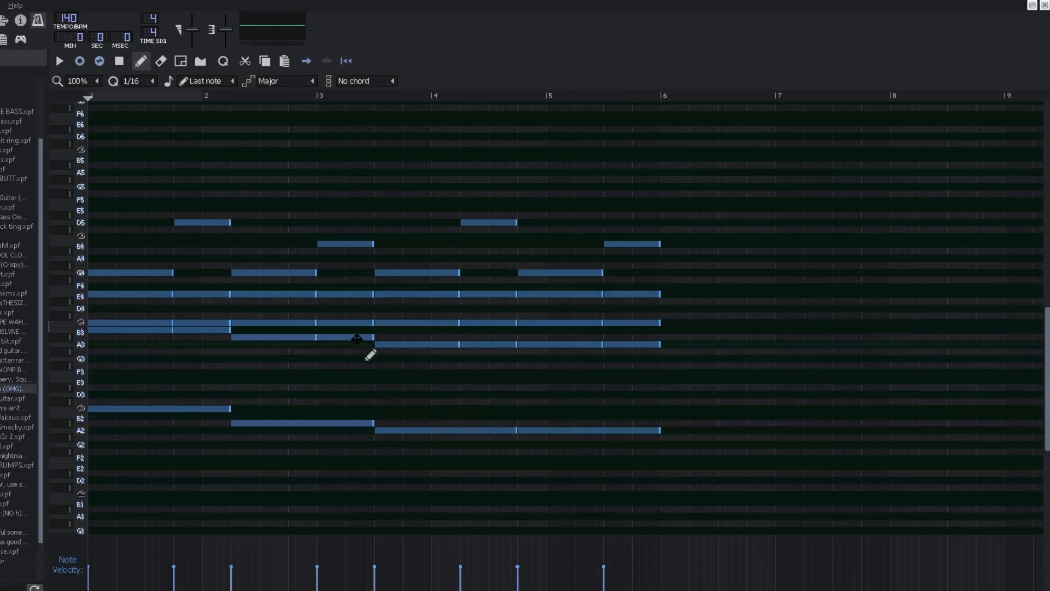
{"action": "left_click_drag", "start_coordinate": [119, 323], "coordinate": [161, 343]}
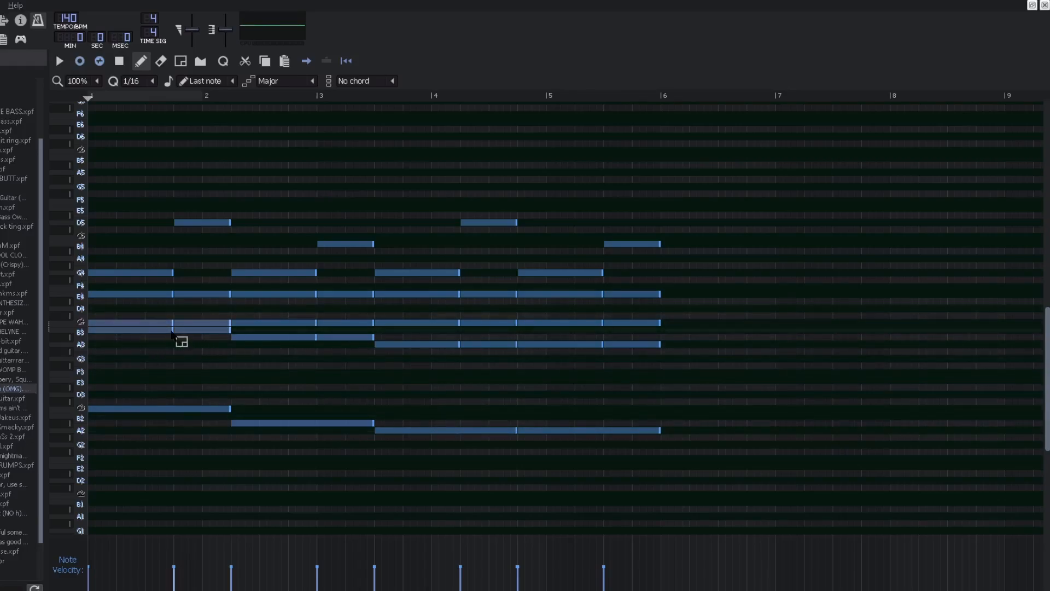
{"action": "left_click_drag", "start_coordinate": [288, 323], "coordinate": [307, 347]}
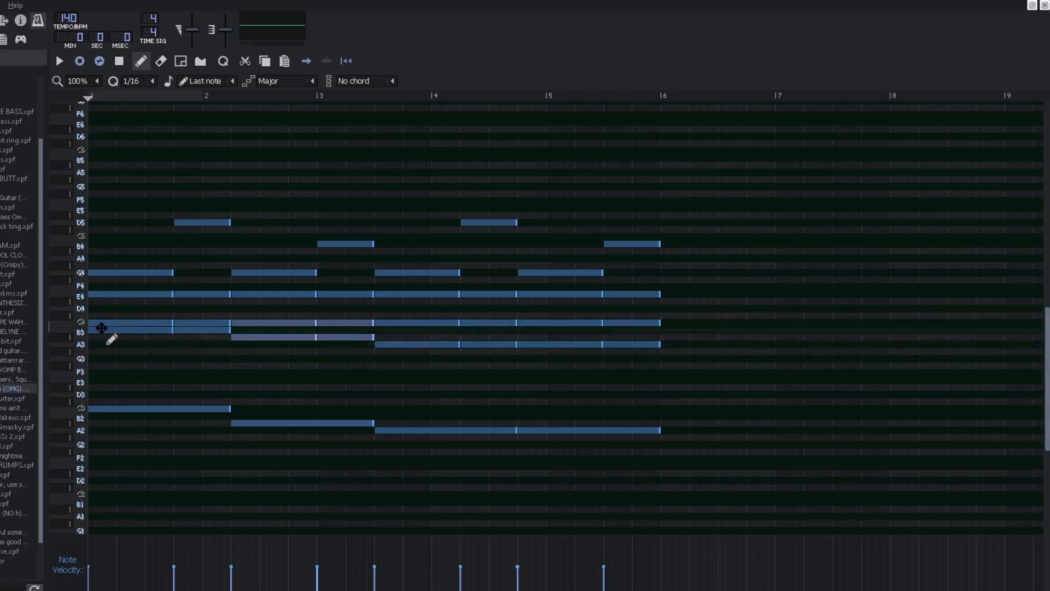
{"action": "left_click", "coordinate": [102, 325]}
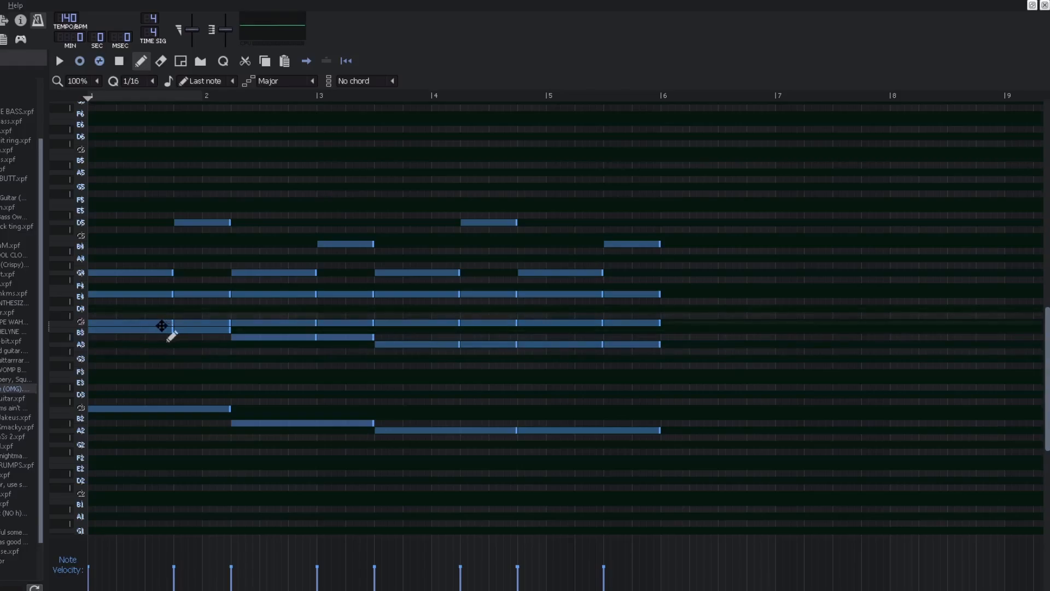
{"action": "key", "text": "space"}
{"action": "key", "text": "space"}
Step: Select the notes around the middle of bar 1, then place a C#5 note in bar 5 and delete it
{"action": "left_click_drag", "start_coordinate": [136, 240], "coordinate": [131, 365]}
{"action": "left_click", "coordinate": [133, 324]}
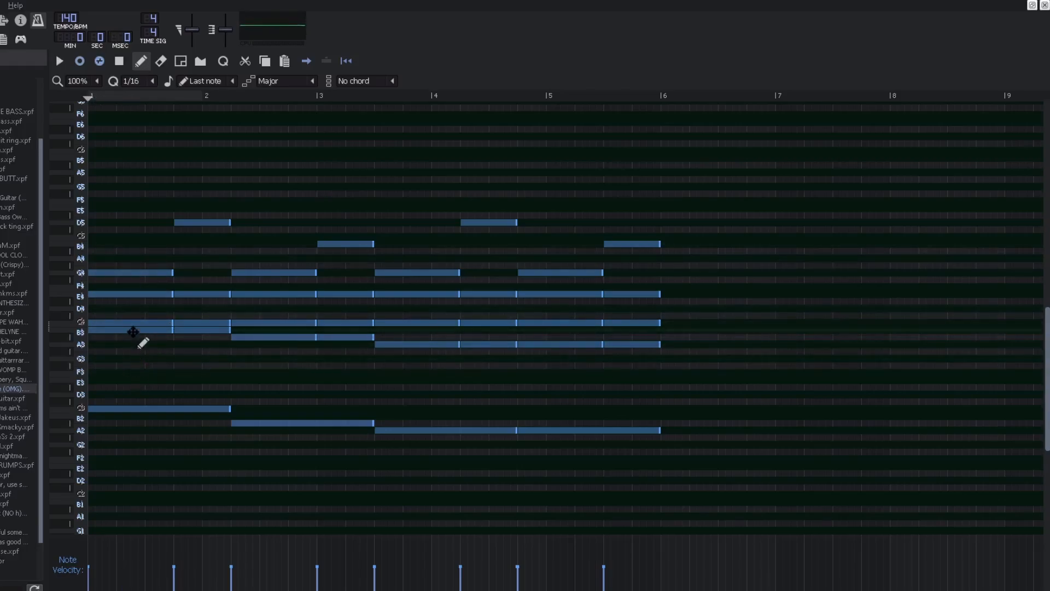
{"action": "left_click", "coordinate": [132, 331]}
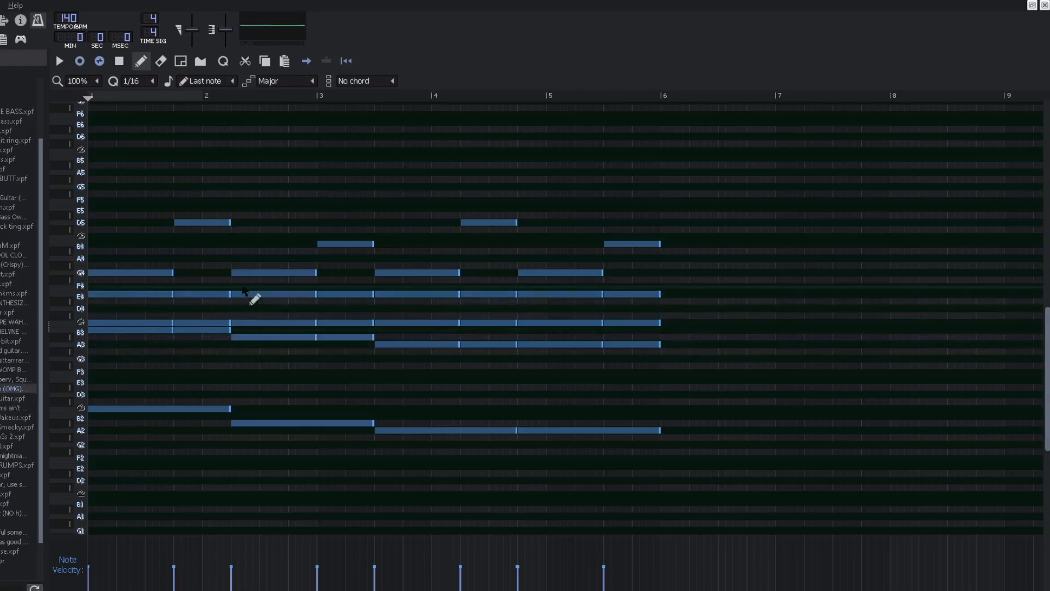
{"action": "left_click_drag", "start_coordinate": [220, 216], "coordinate": [572, 228]}
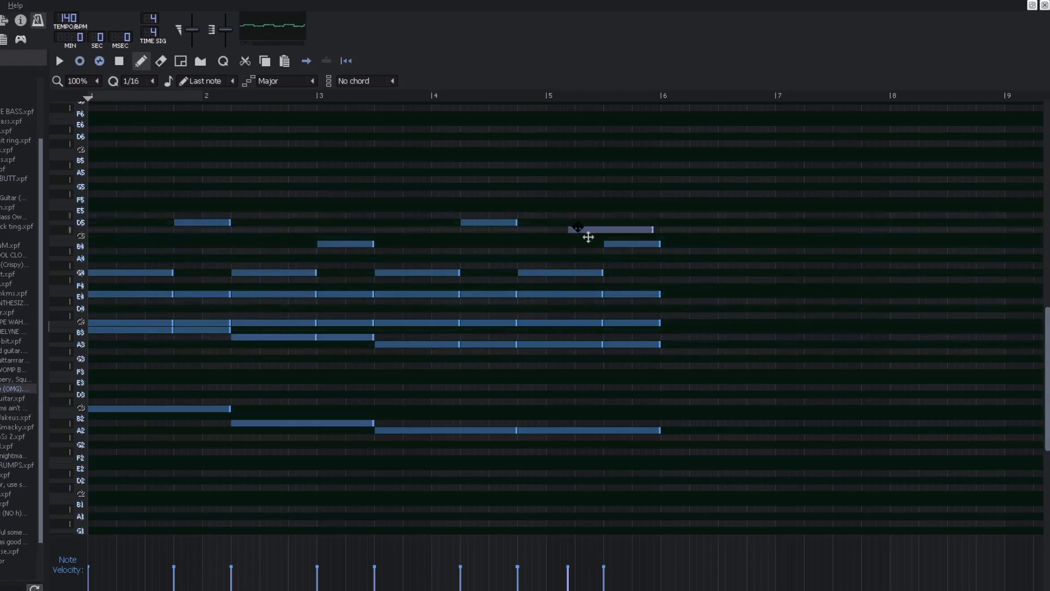
{"action": "right_click", "coordinate": [585, 230]}
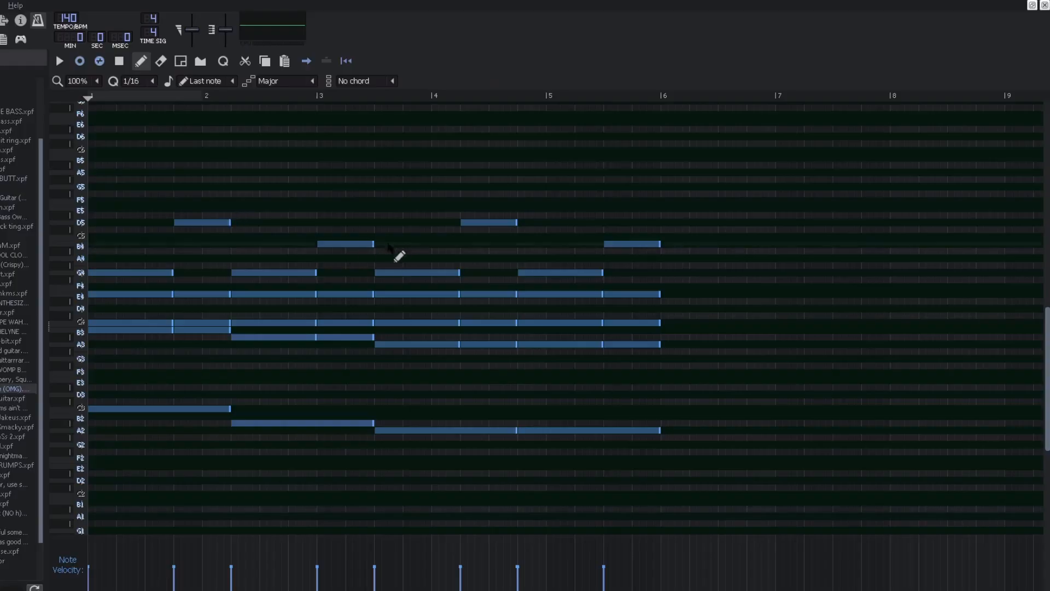
Step: Select the notes across bars 1–6, place and delete a D4 note at the end of bar 1, and play the pattern
{"action": "left_click_drag", "start_coordinate": [167, 194], "coordinate": [675, 264]}
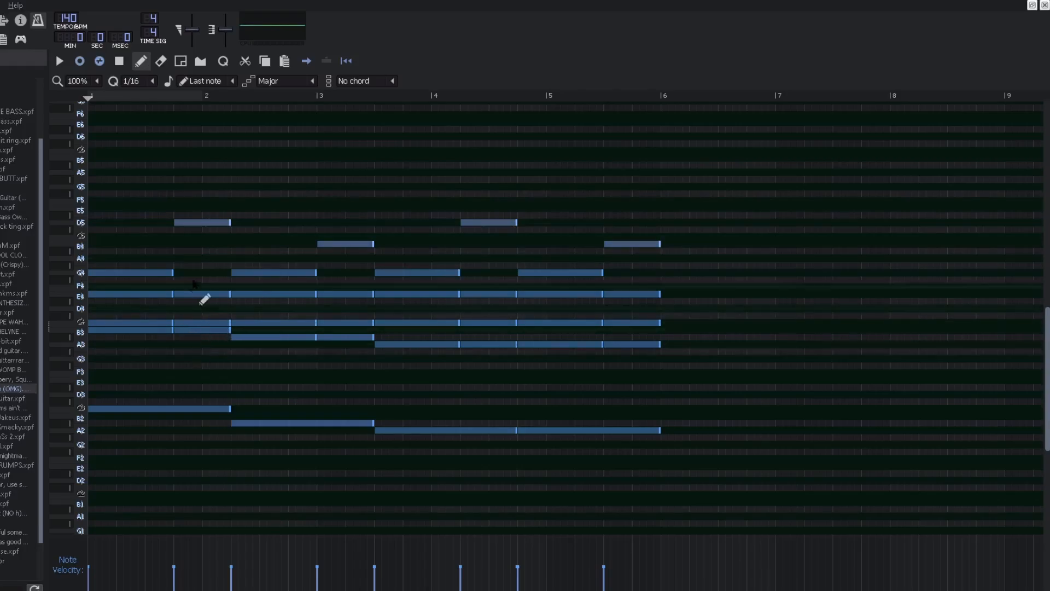
{"action": "left_click", "coordinate": [176, 309]}
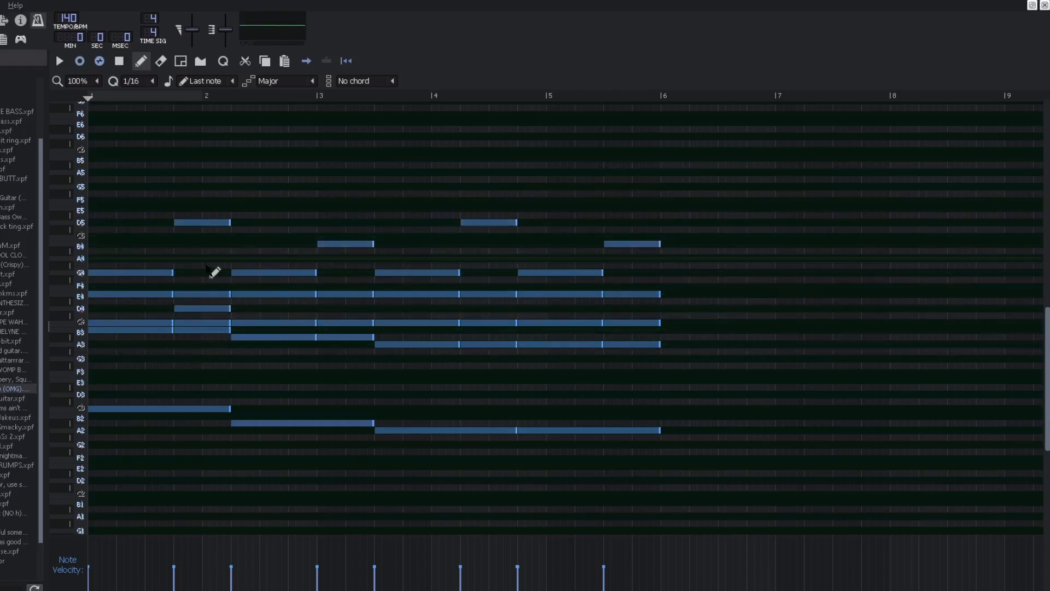
{"action": "right_click", "coordinate": [202, 310]}
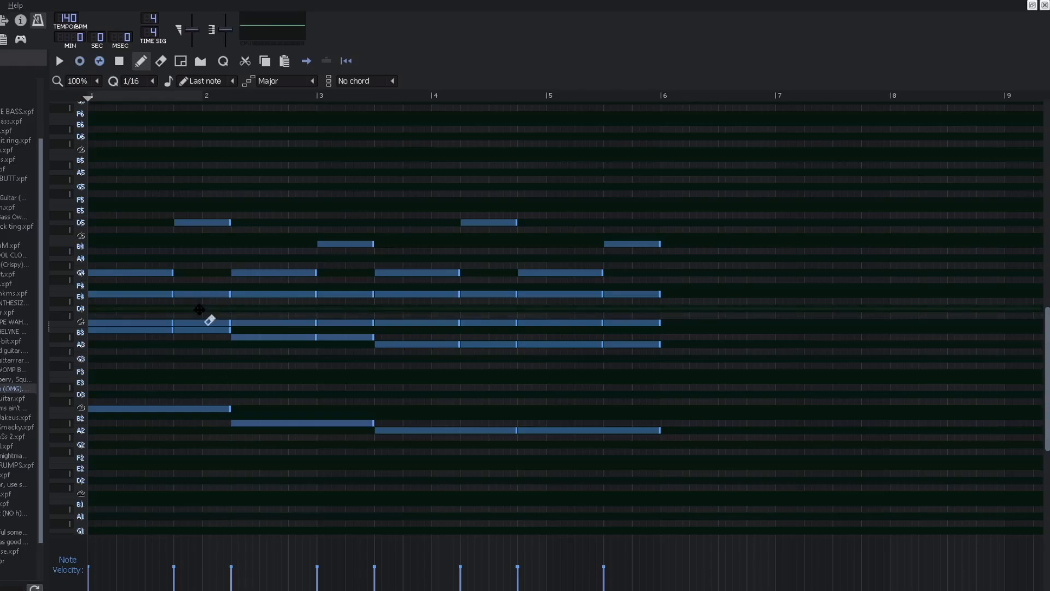
{"action": "key", "text": "space"}
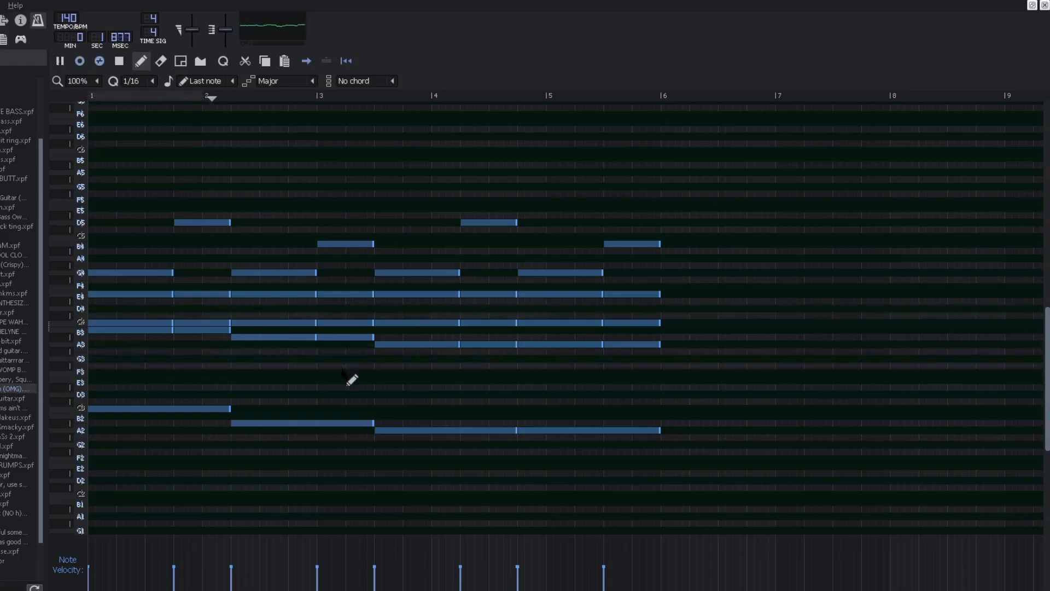
{"action": "key", "text": "space"}
Step: Place and delete a B3 note in bar 3, then play the fourth pattern
{"action": "left_click", "coordinate": [326, 331]}
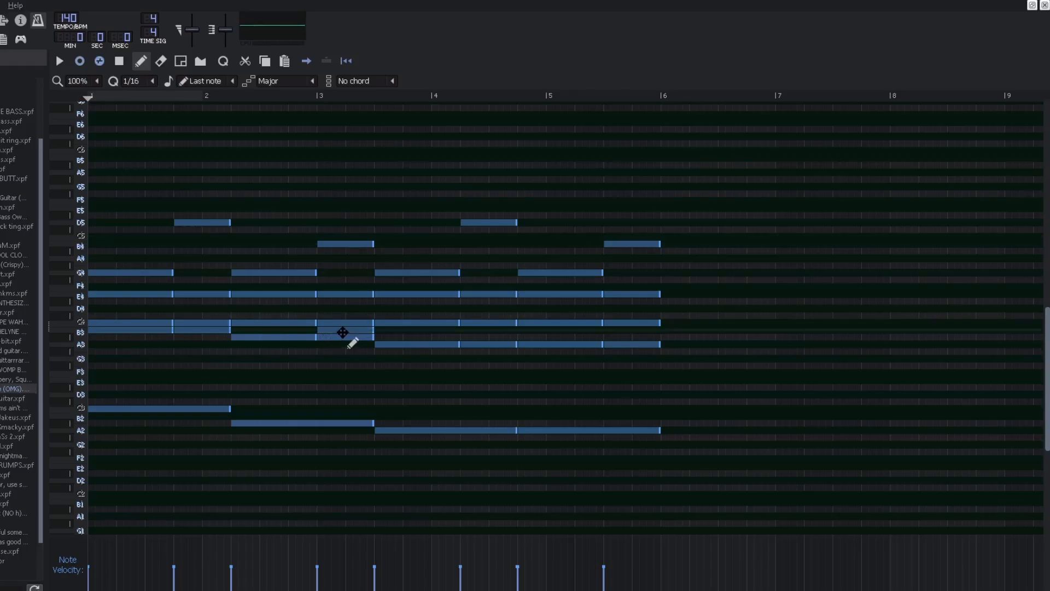
{"action": "right_click", "coordinate": [342, 332]}
{"action": "key", "text": "space"}
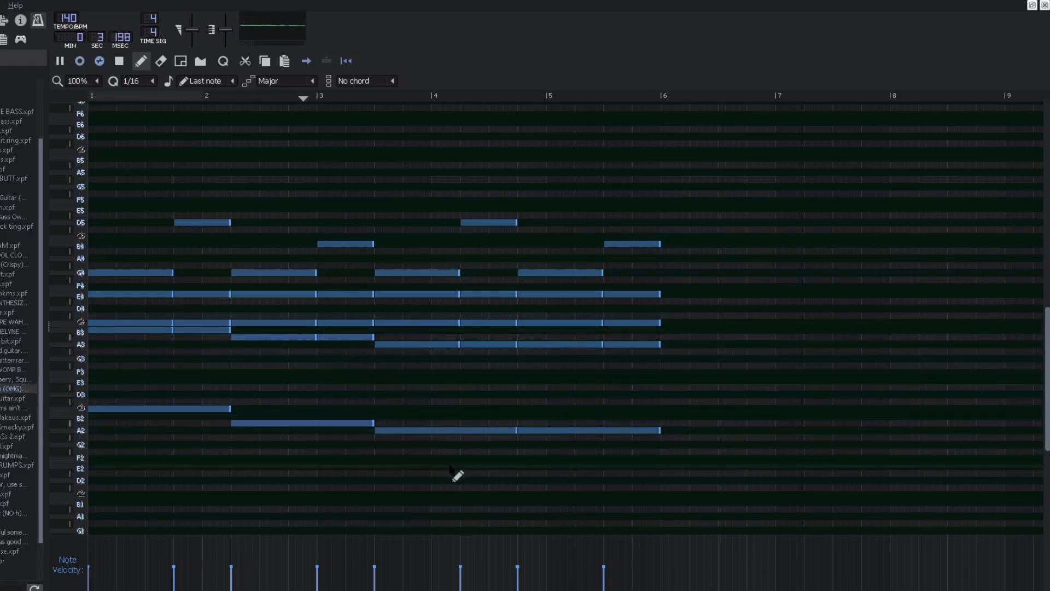
Step: Stop playback and select the notes at the end of bar 1 and the D5 note in bar 4
{"action": "key", "text": "space"}
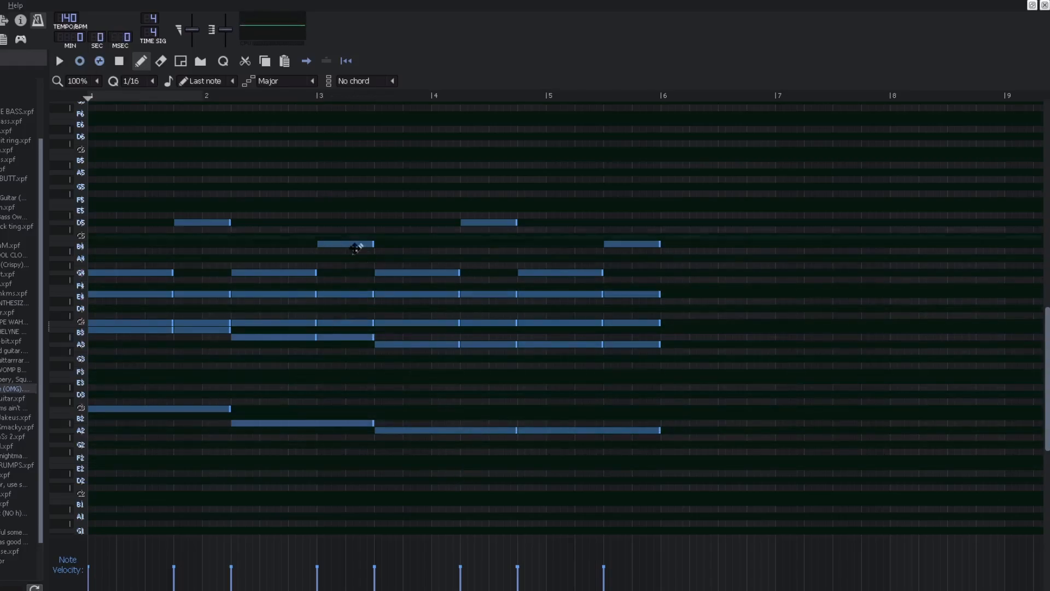
{"action": "left_click_drag", "start_coordinate": [219, 191], "coordinate": [210, 358]}
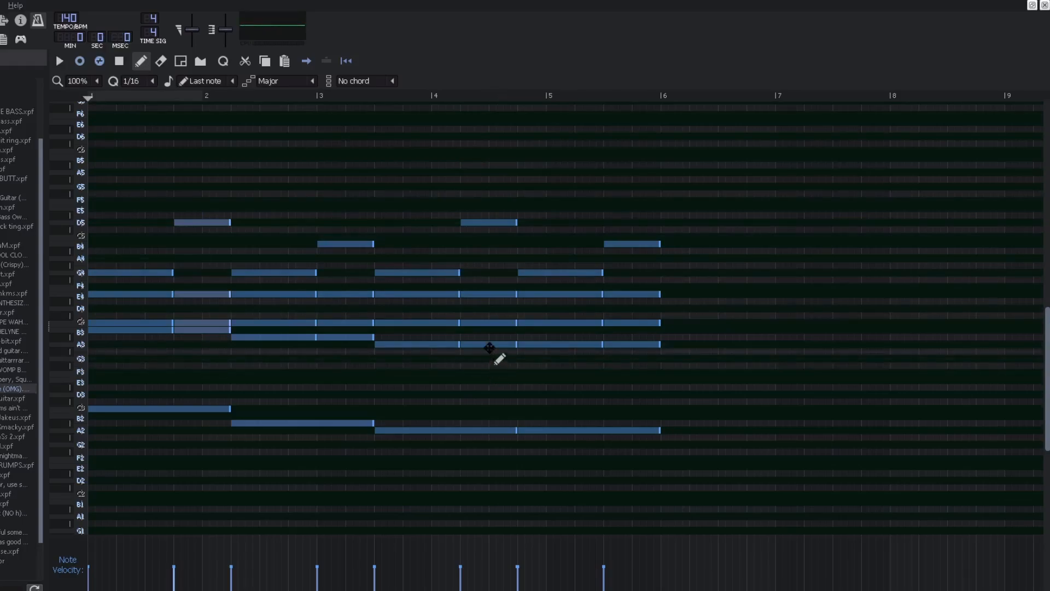
{"action": "left_click", "coordinate": [496, 220]}
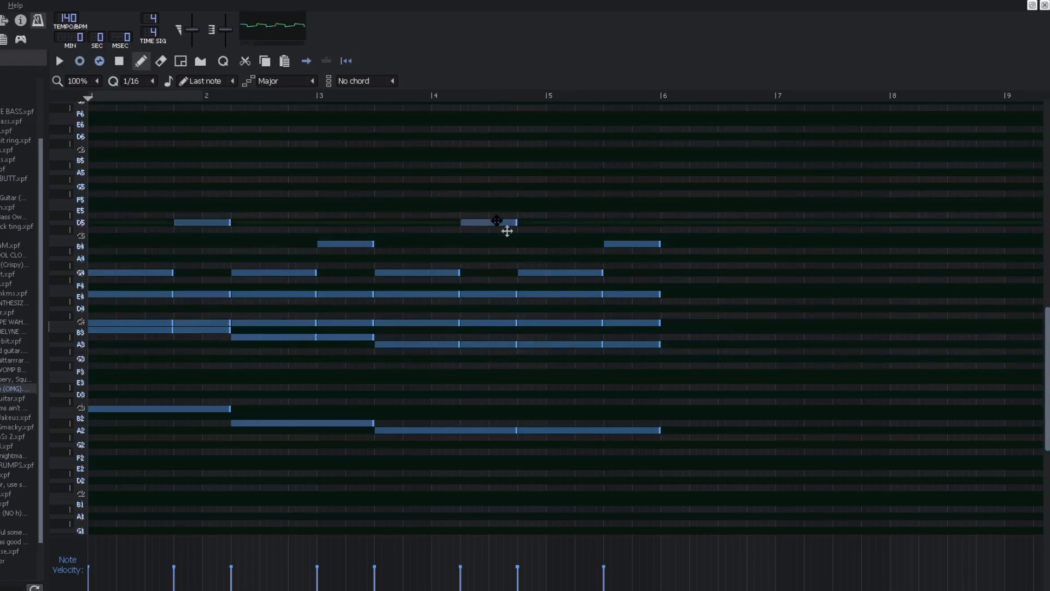
Step: Place a D4 note and a note just below it in bar 4, then delete them both
{"action": "left_click", "coordinate": [465, 309]}
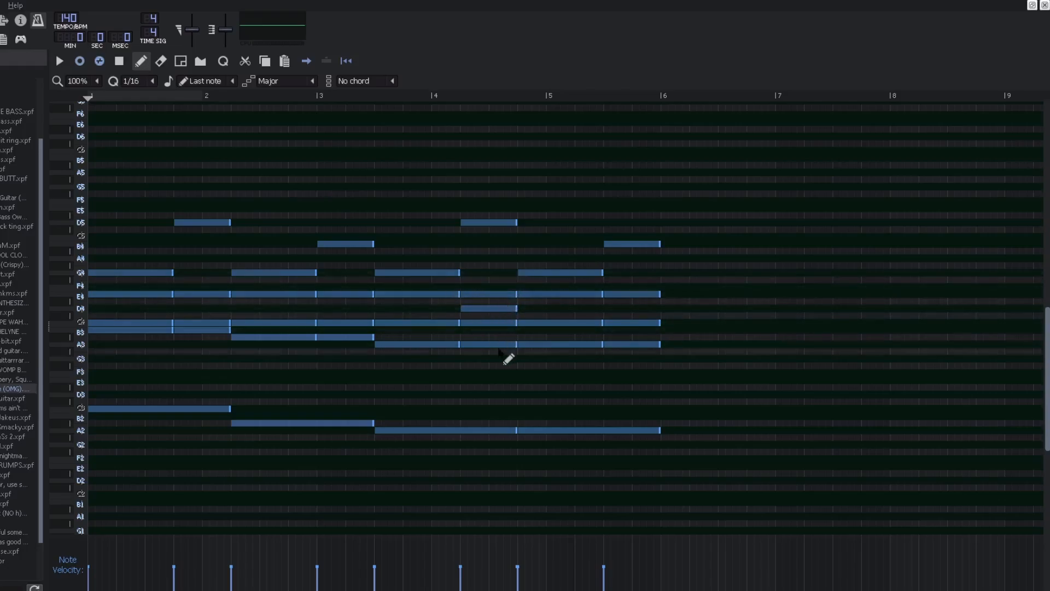
{"action": "left_click", "coordinate": [499, 351]}
{"action": "right_click", "coordinate": [499, 351]}
{"action": "right_click", "coordinate": [494, 308]}
Step: Move the playhead to bar 5 and briefly play the pattern from there
{"action": "left_click", "coordinate": [600, 97]}
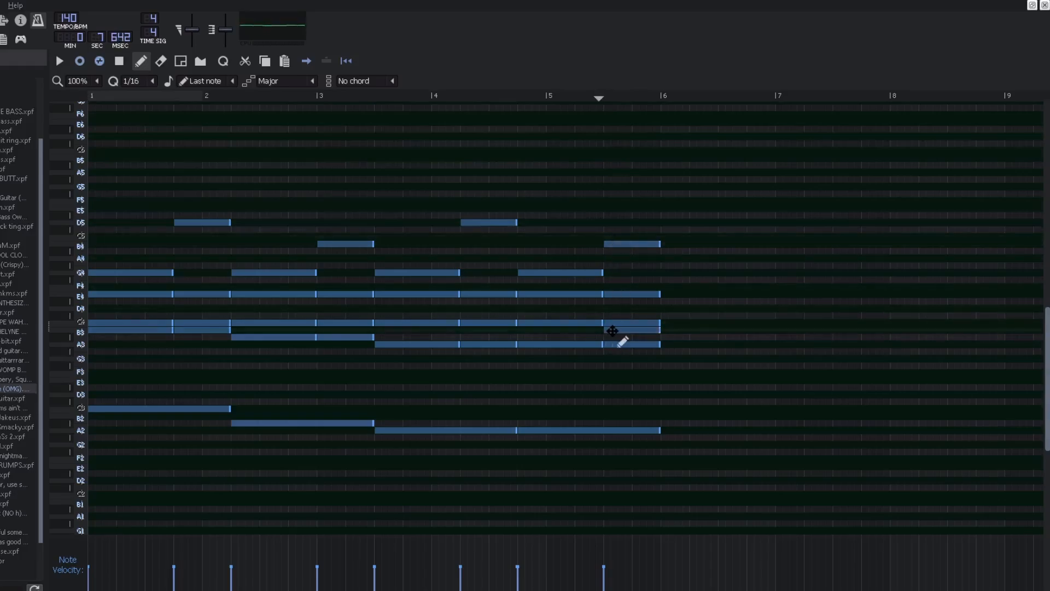
{"action": "key", "text": "space"}
{"action": "key", "text": "space"}
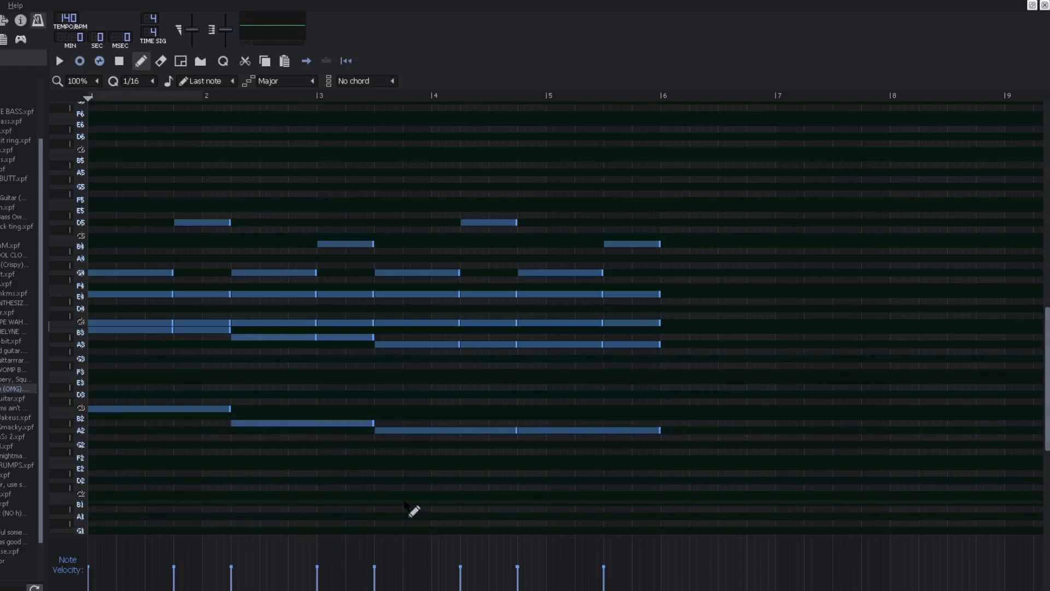
Step: Play the pattern, save the project, and play the pattern again from the start
{"action": "key", "text": "space"}
{"action": "key", "text": "ctrl+s"}
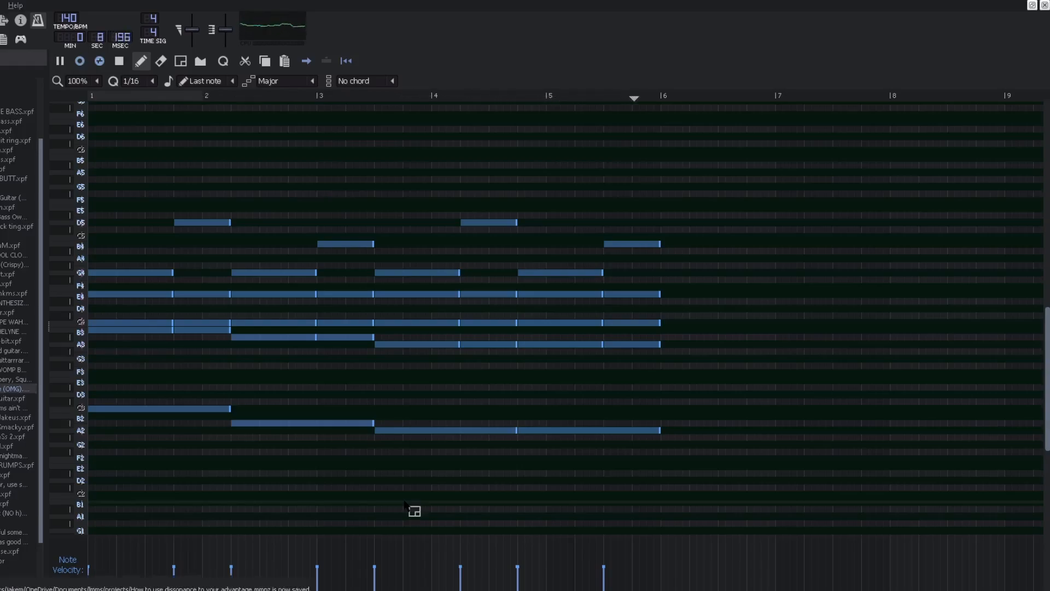
{"action": "key", "text": "space"}
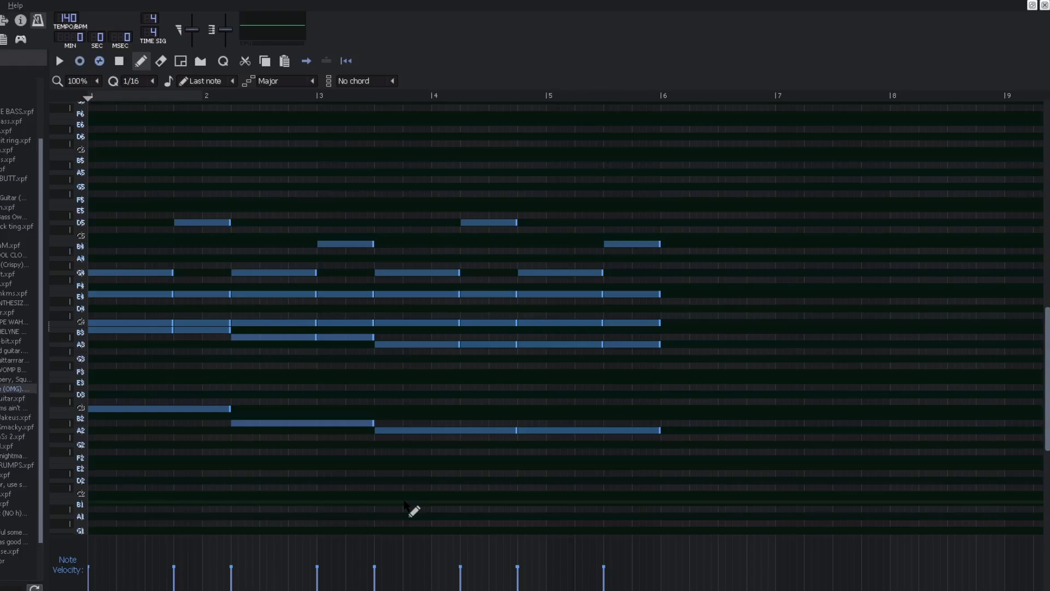
{"action": "key", "text": "space"}
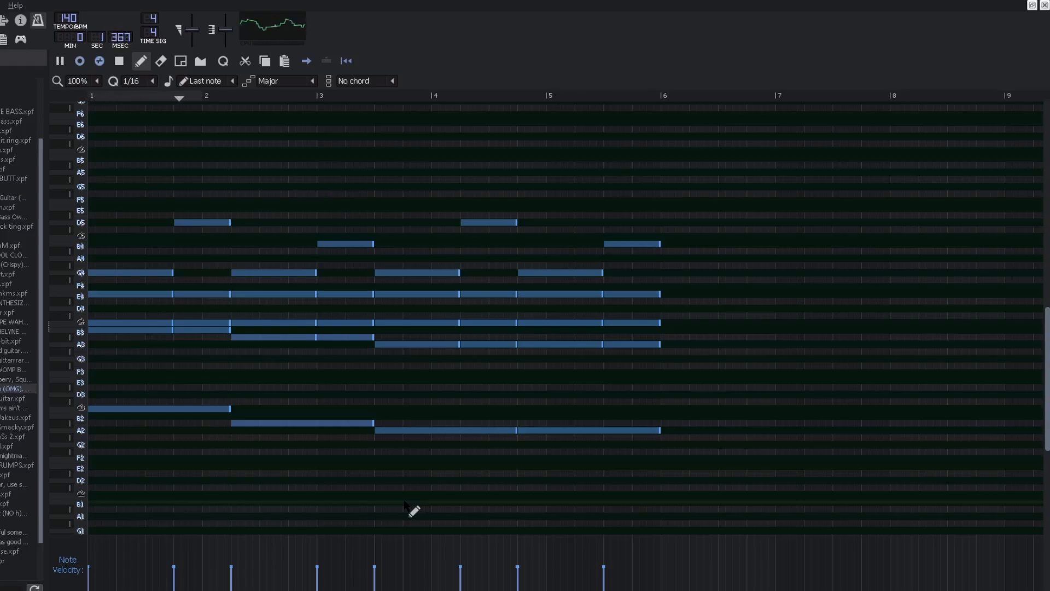